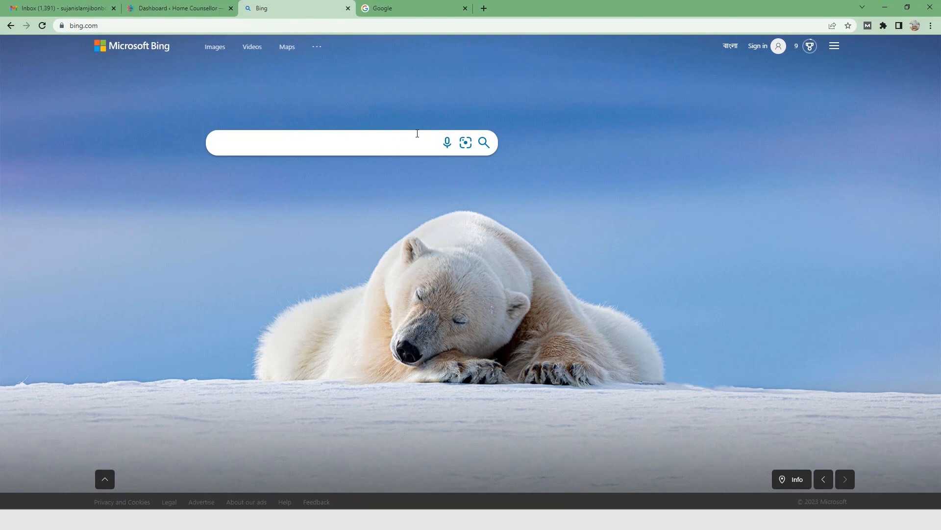
Step: Search Google for "bing webmaster" and open the Bing Webmaster Tools result
{"action": "left_click", "coordinate": [449, 6]}
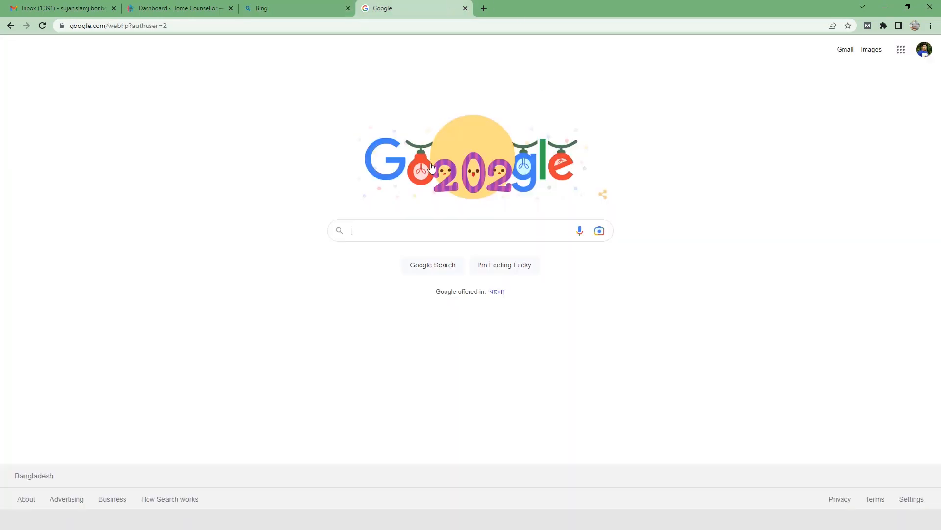
{"action": "left_click", "coordinate": [295, 6]}
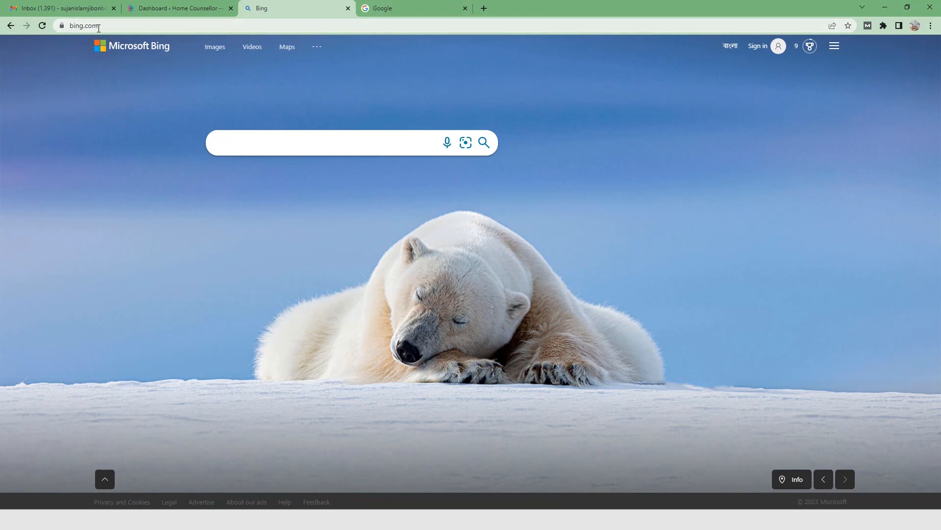
{"action": "left_click", "coordinate": [421, 8]}
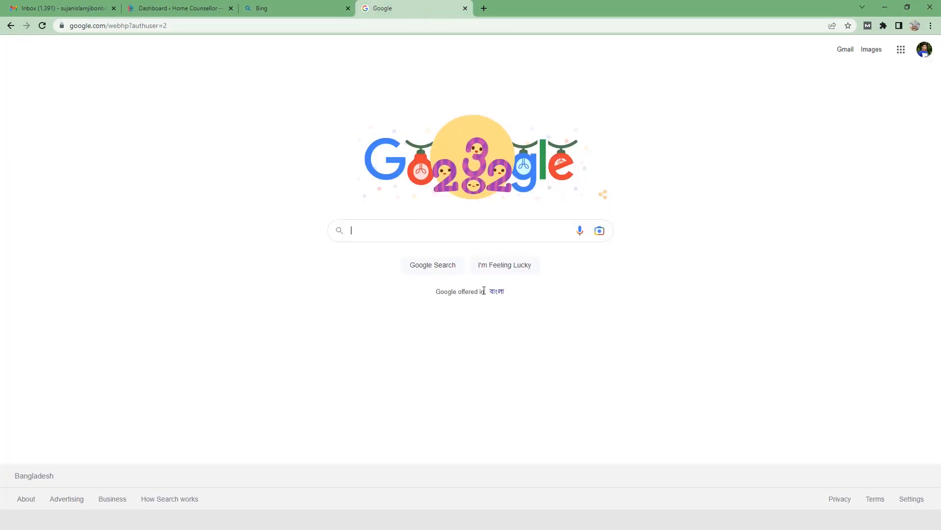
{"action": "type", "text": "bing web"}
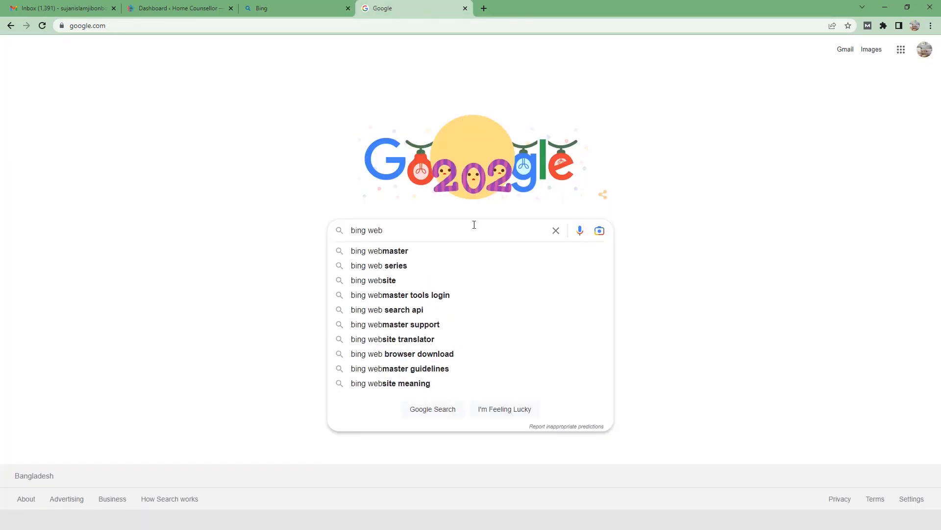
{"action": "key", "text": "Down"}
{"action": "key", "text": "Return"}
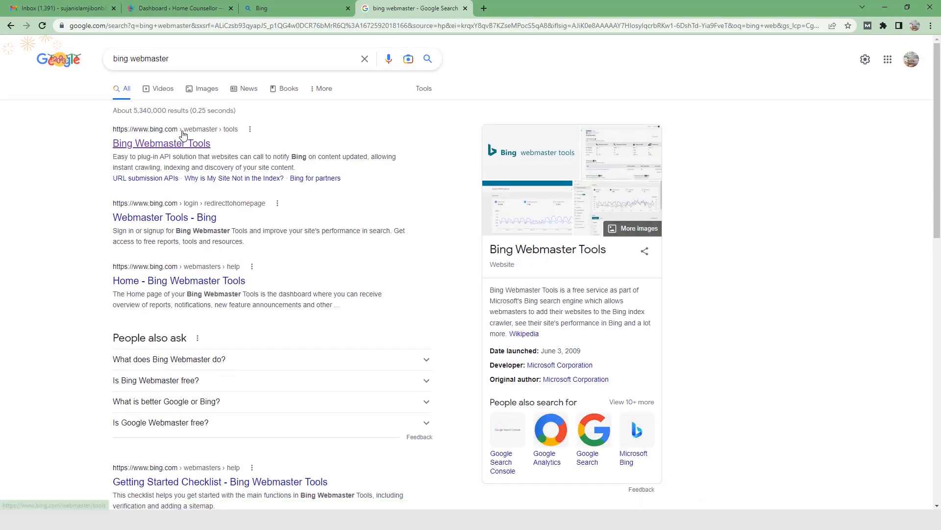
{"action": "left_click", "coordinate": [178, 147]}
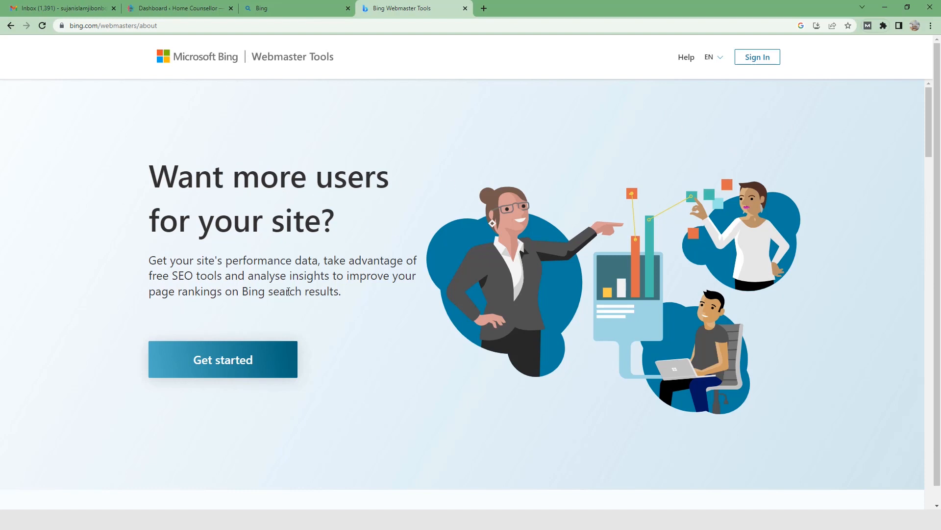
Step: Get started with Bing Webmaster Tools by signing in through Google with the owner's personal account
{"action": "left_click", "coordinate": [258, 361]}
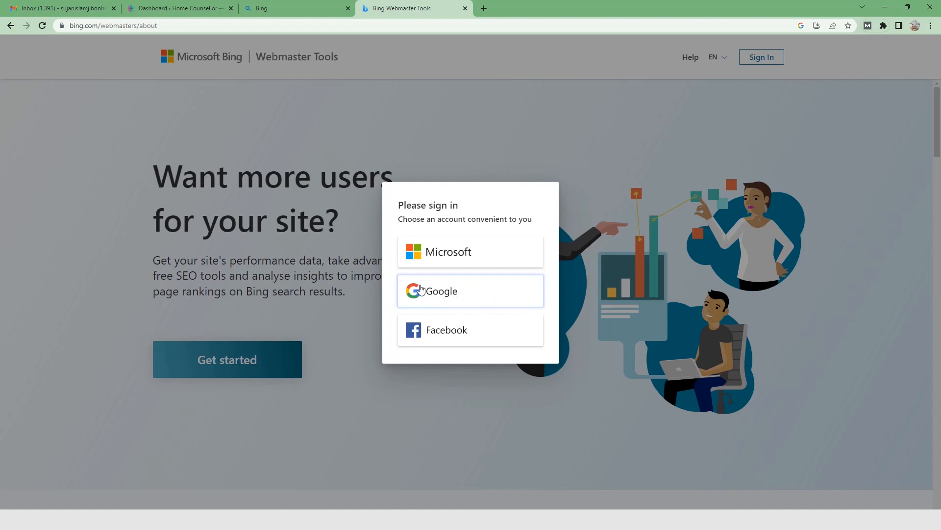
{"action": "left_click", "coordinate": [471, 291]}
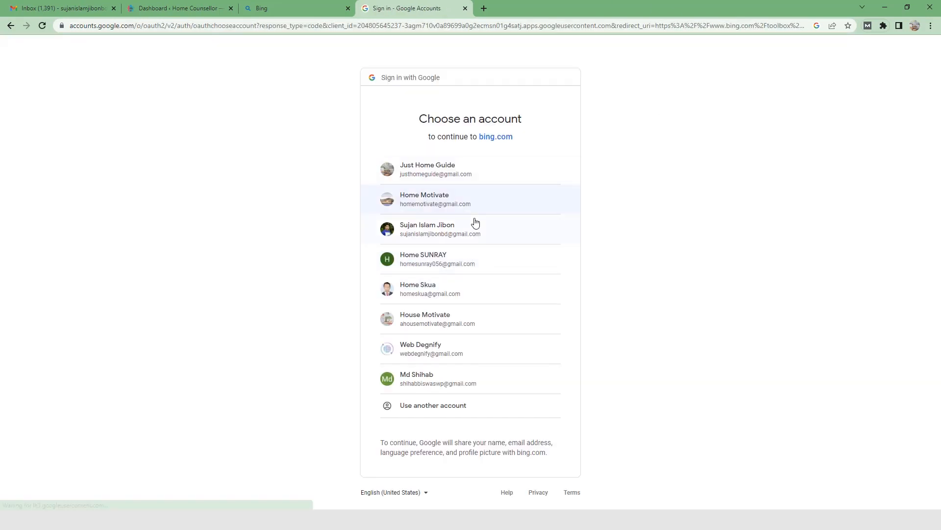
{"action": "left_click", "coordinate": [438, 226]}
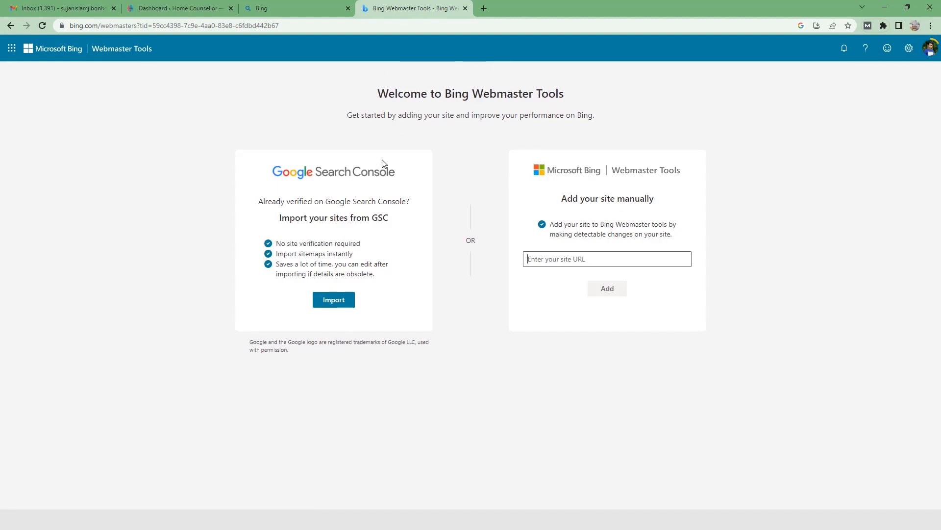
{"action": "mouse_move", "coordinate": [932, 55]}
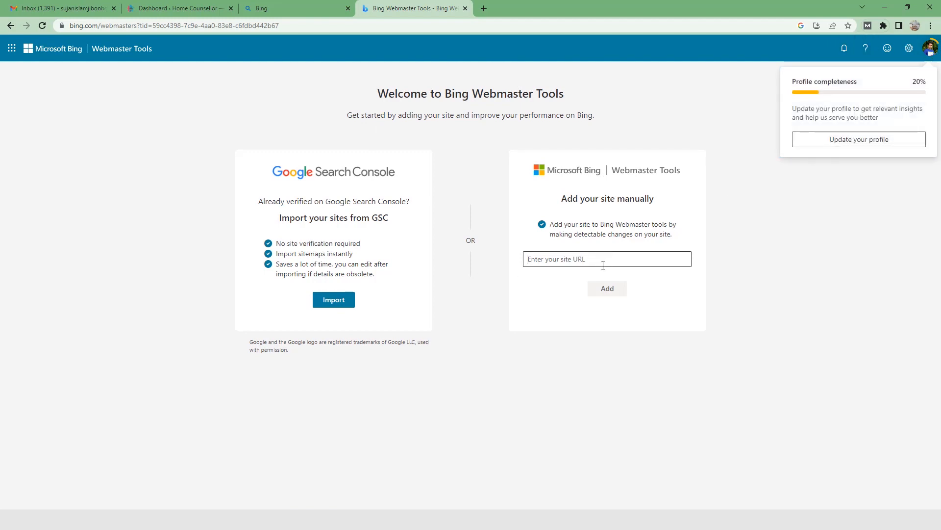
Step: Copy the site's root address from the WordPress dashboard's URL and open homecounsellor.com in a new browser tab
{"action": "left_click", "coordinate": [581, 260]}
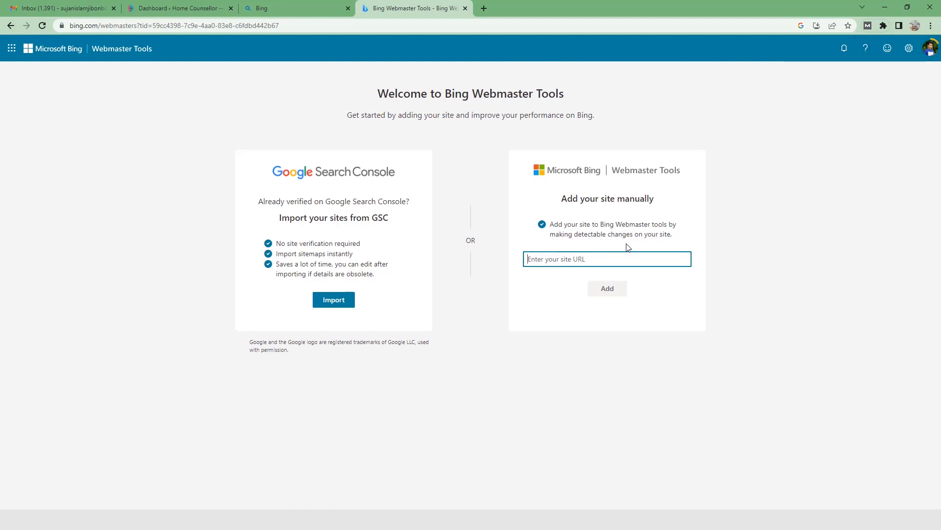
{"action": "left_click", "coordinate": [178, 10]}
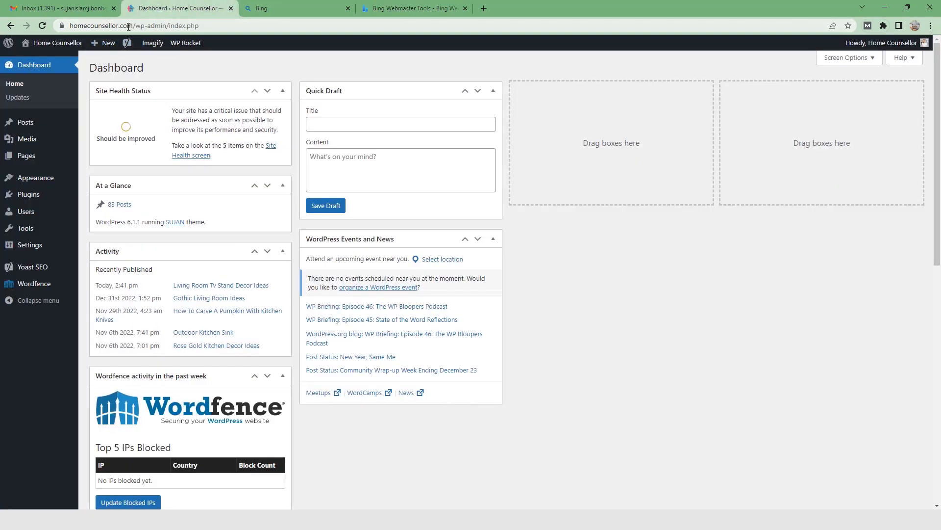
{"action": "left_click_drag", "start_coordinate": [136, 26], "coordinate": [68, 26]}
{"action": "key", "text": "ctrl+c"}
{"action": "left_click", "coordinate": [489, 7]}
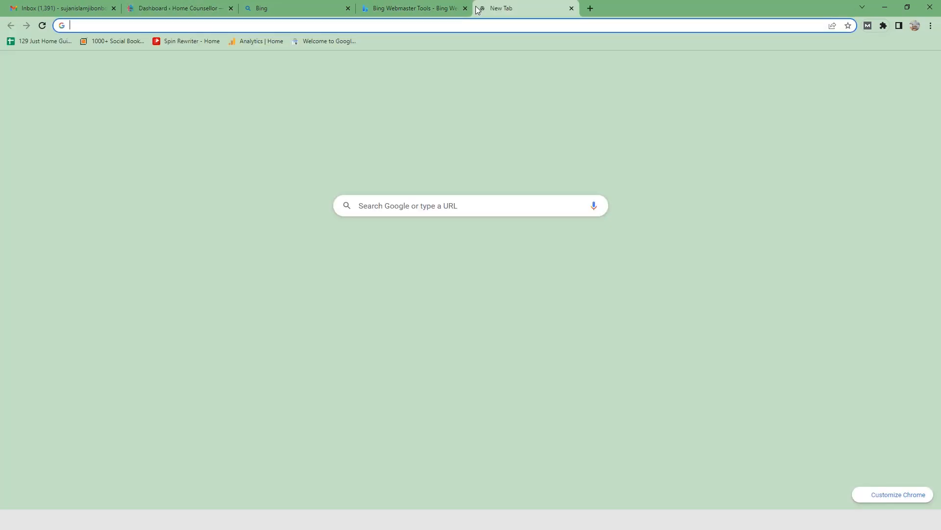
{"action": "key", "text": "ctrl+v"}
{"action": "key", "text": "Return"}
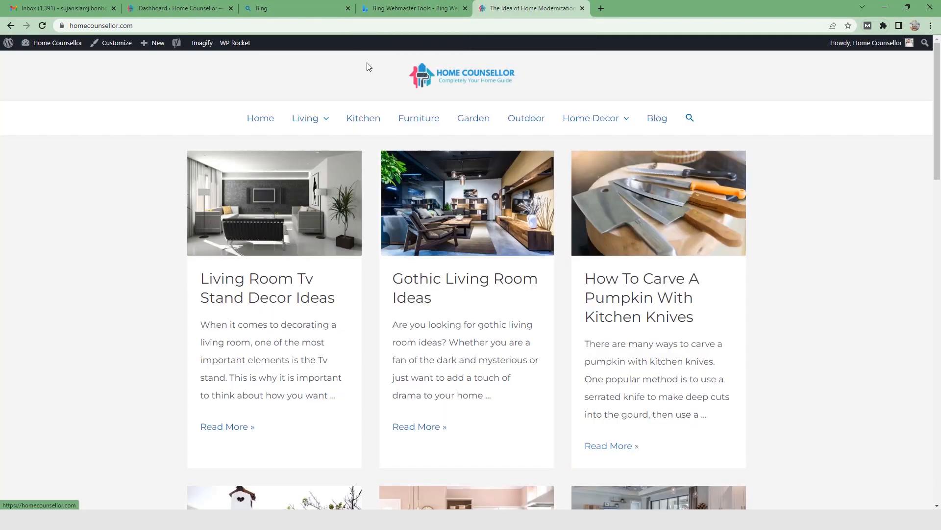
{"action": "left_click", "coordinate": [147, 25]}
{"action": "key", "text": "ctrl+c"}
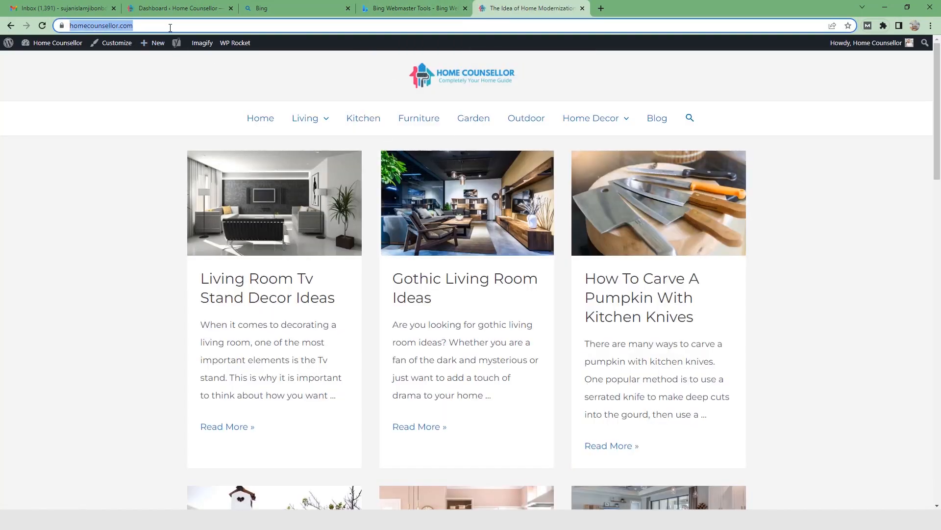
{"action": "left_click", "coordinate": [166, 7]}
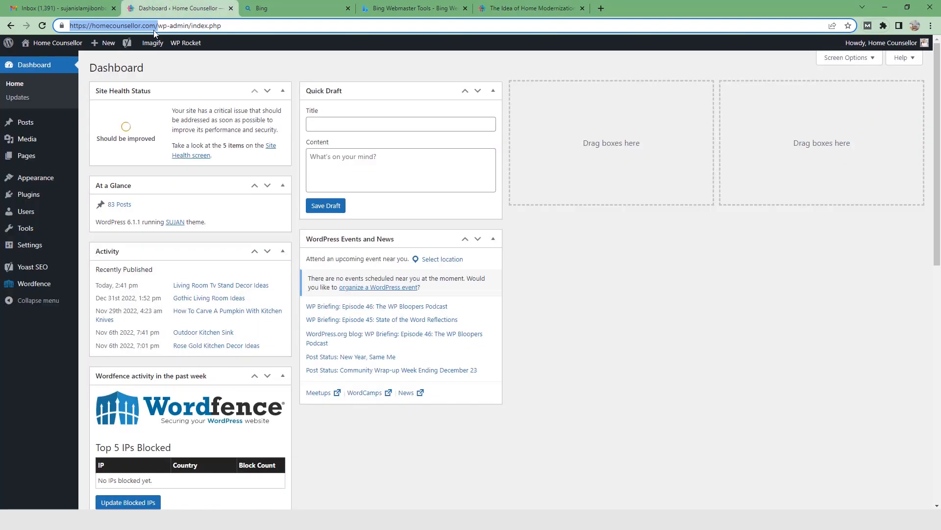
{"action": "left_click", "coordinate": [535, 8]}
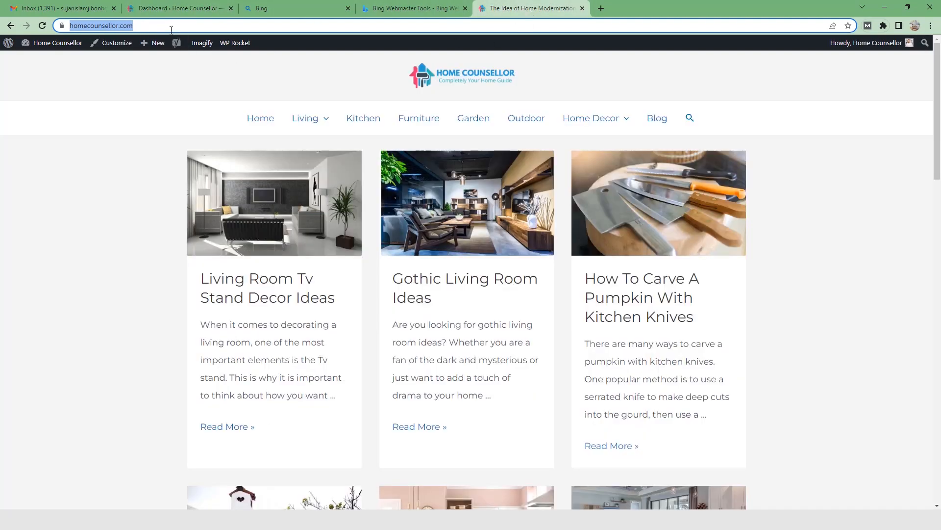
{"action": "left_click", "coordinate": [390, 9]}
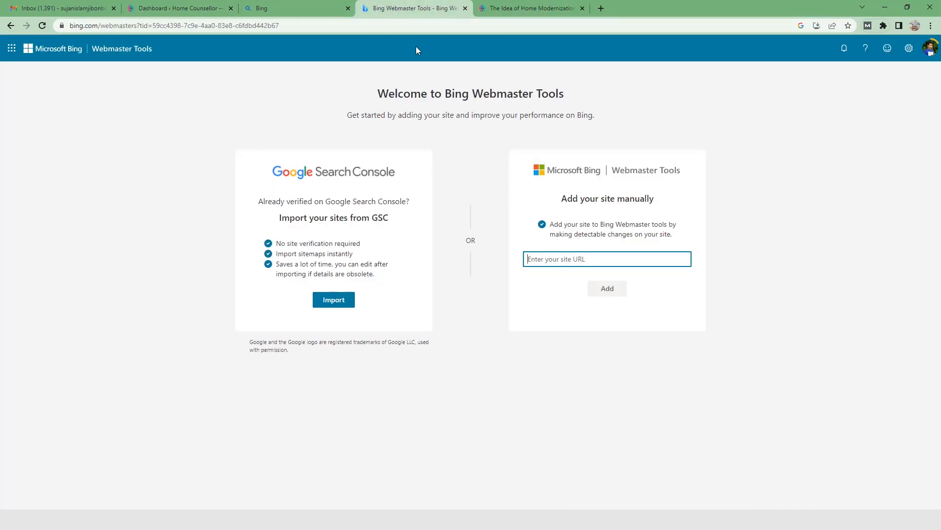
{"action": "key", "text": "ctrl+v"}
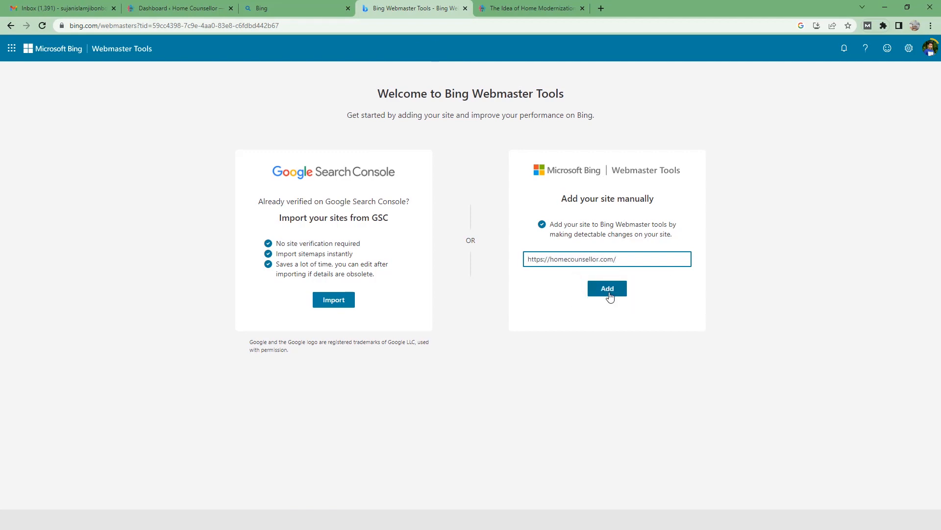
{"action": "left_click", "coordinate": [608, 289]}
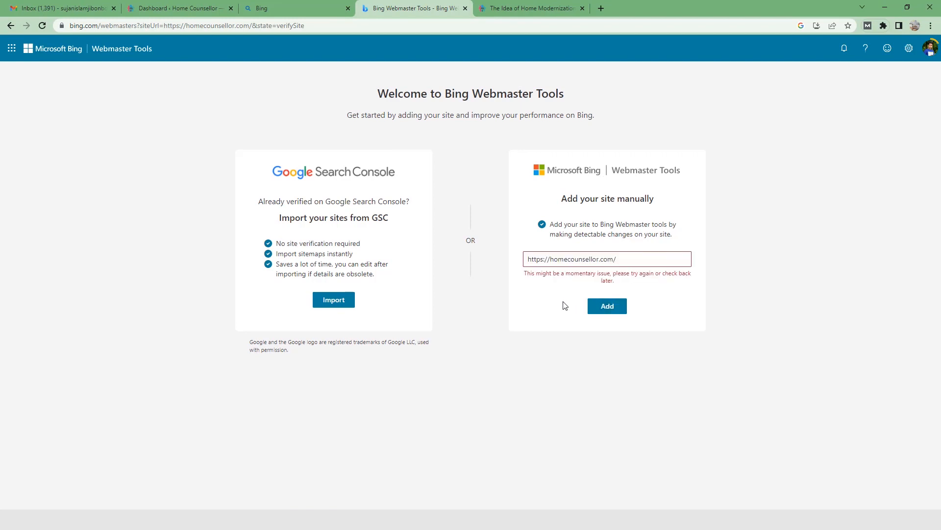
{"action": "left_click_drag", "start_coordinate": [631, 273], "coordinate": [676, 273]}
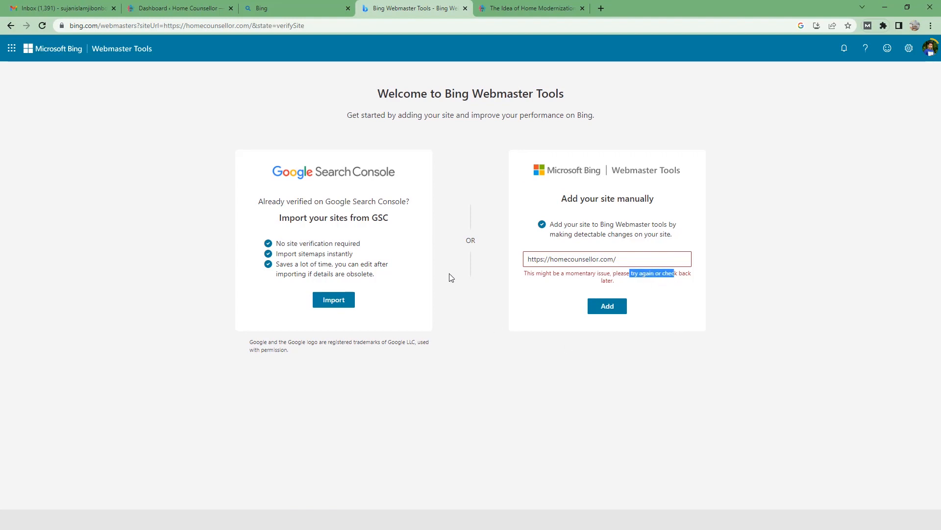
Step: Reload the Bing Webmaster Tools page, choose the HTML Meta Tag verification method and copy its meta tag
{"action": "left_click", "coordinate": [42, 26]}
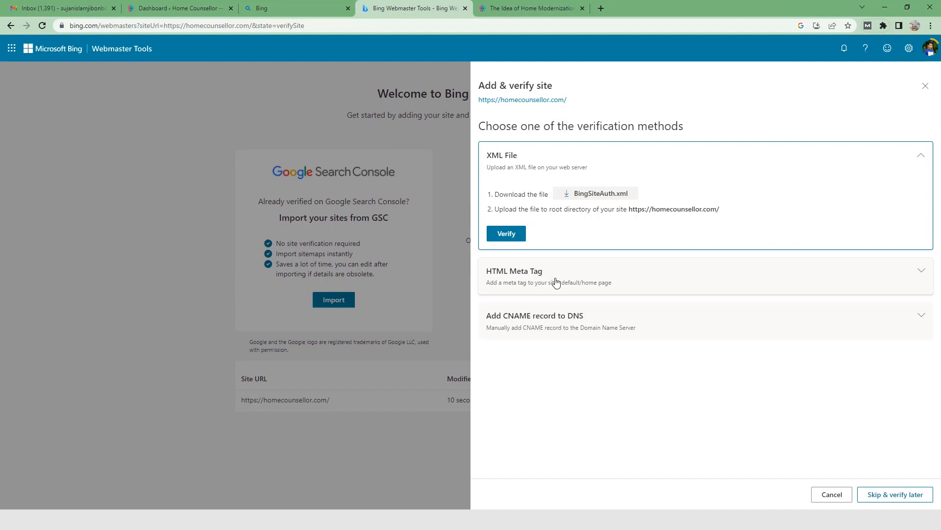
{"action": "left_click", "coordinate": [514, 278]}
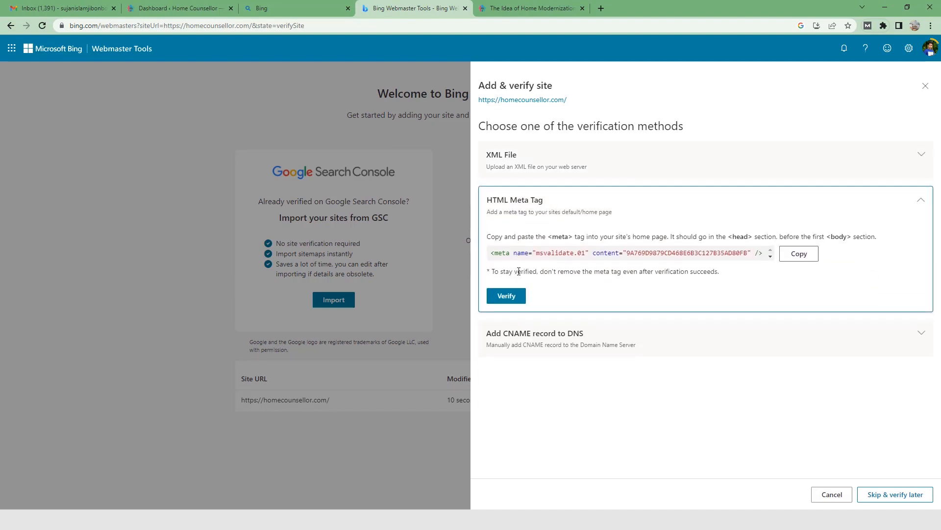
{"action": "left_click", "coordinate": [804, 254]}
Step: In the WordPress dashboard, paste the copied tag as the Bing verification code in Yoast SEO's general Webmaster Tools settings and save the changes
{"action": "left_click", "coordinate": [177, 8]}
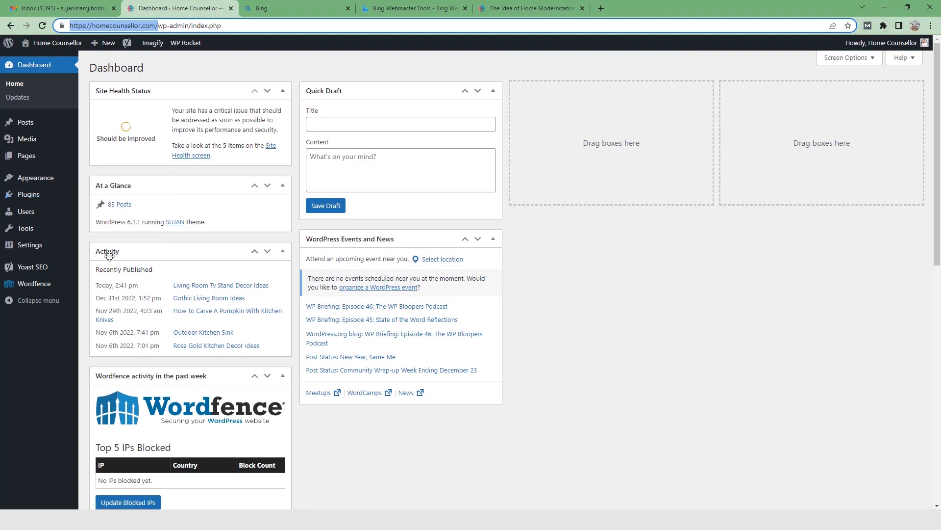
{"action": "mouse_move", "coordinate": [49, 269]}
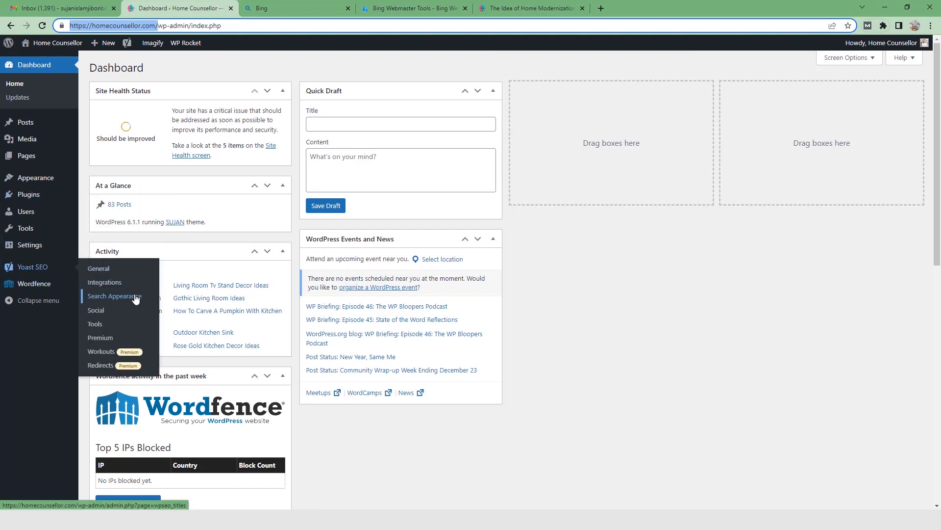
{"action": "left_click", "coordinate": [118, 273]}
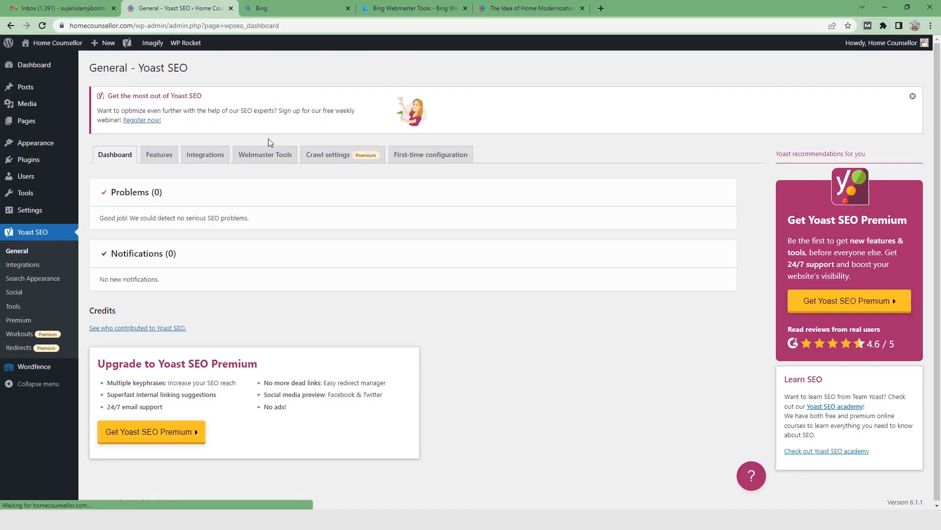
{"action": "left_click", "coordinate": [267, 155]}
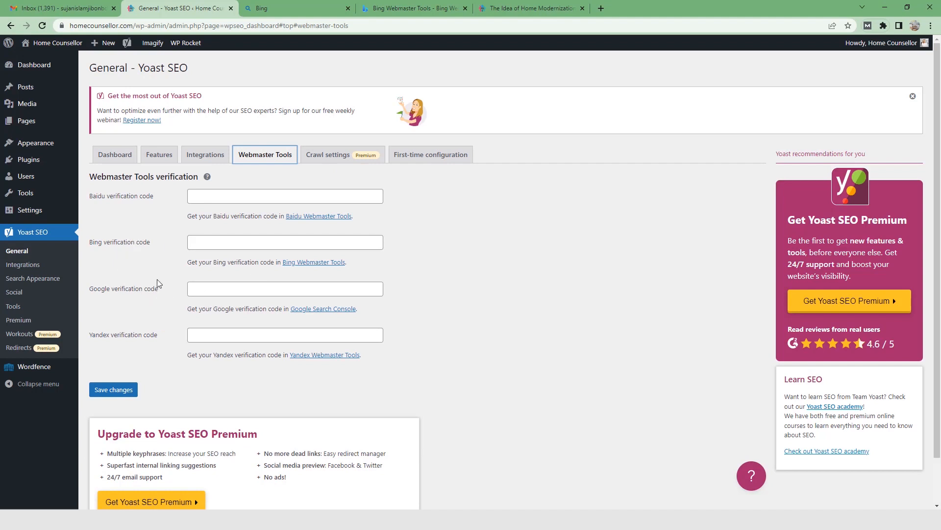
{"action": "left_click", "coordinate": [266, 246]}
{"action": "key", "text": "ctrl+v"}
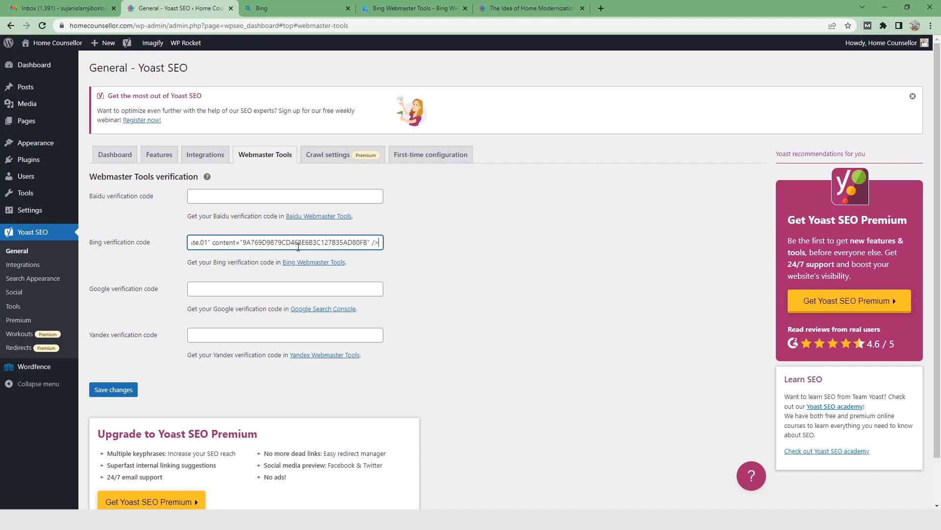
{"action": "left_click", "coordinate": [132, 388]}
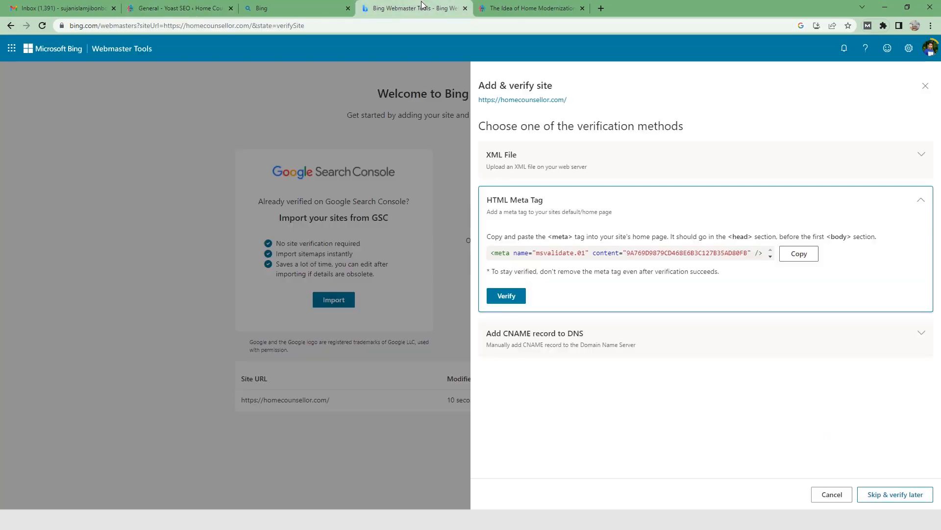
Step: Switch to Bing Webmaster Tools and try to verify the site with the HTML meta tag
{"action": "left_click", "coordinate": [424, 8]}
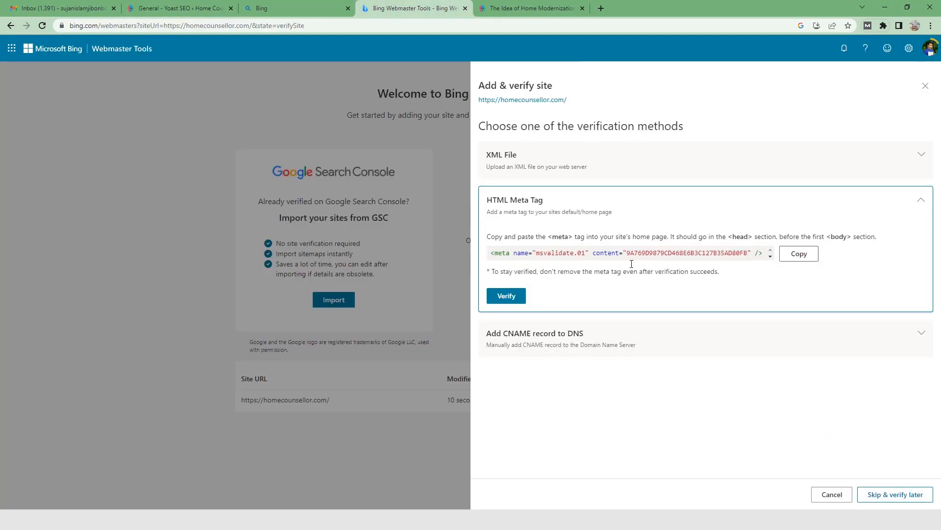
{"action": "left_click", "coordinate": [518, 297]}
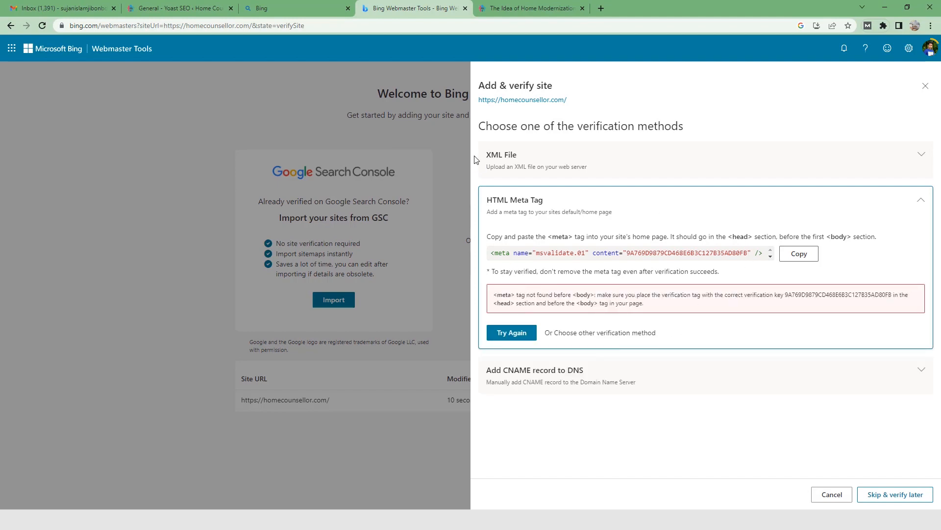
Step: Clear and preload the WP Rocket cache in WordPress, and return to the site verification in Bing Webmaster Tools
{"action": "left_click", "coordinate": [216, 9]}
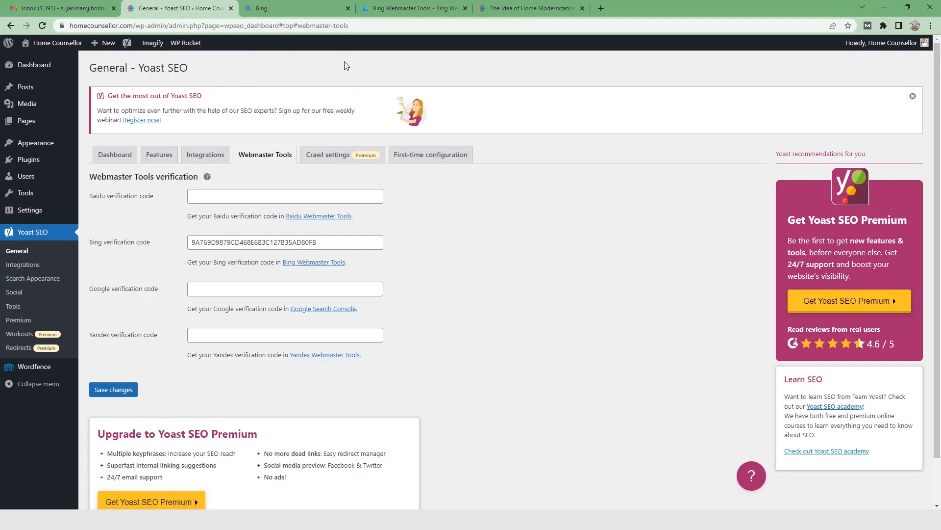
{"action": "mouse_move", "coordinate": [187, 47]}
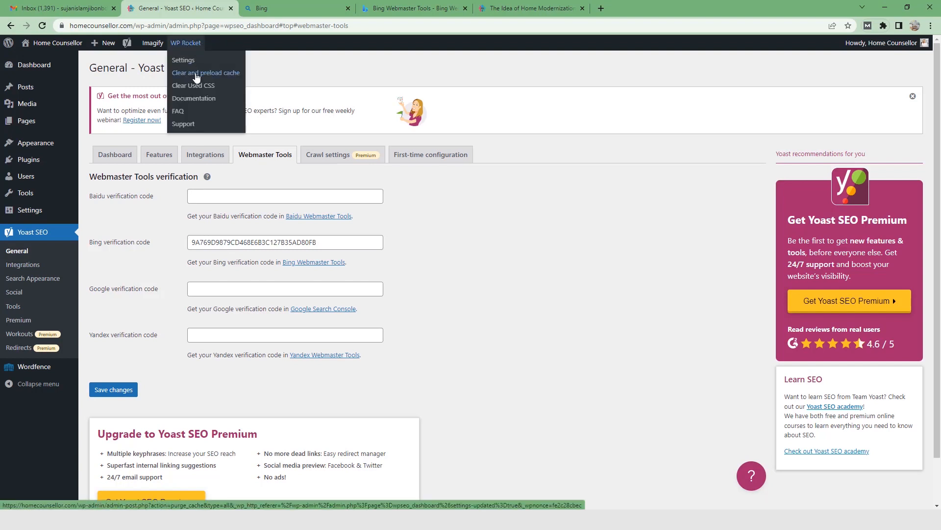
{"action": "left_click", "coordinate": [196, 77]}
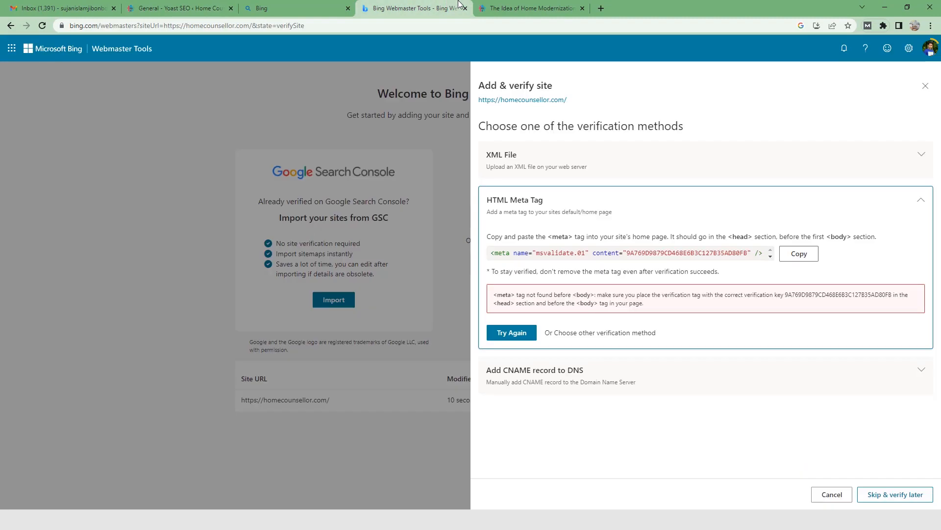
{"action": "left_click", "coordinate": [415, 8]}
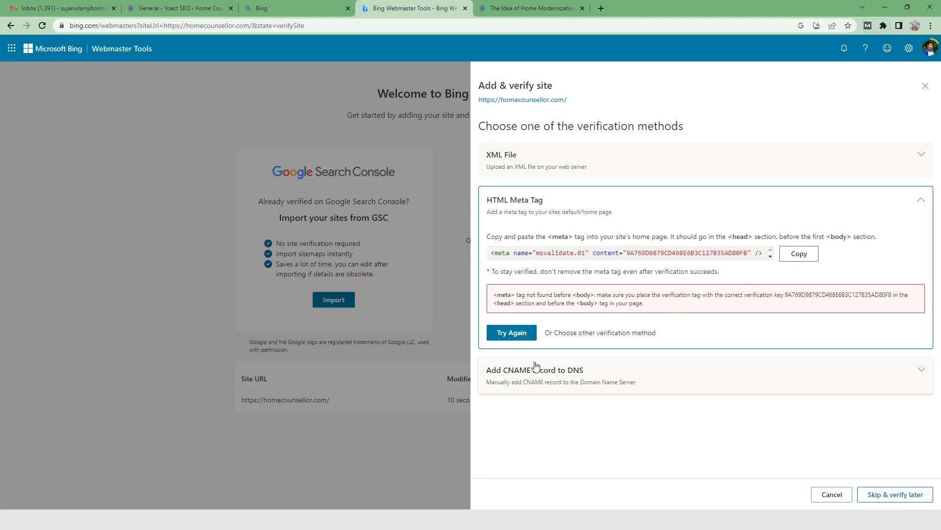
Step: Retry the HTML meta tag verification, finish adding the site, and open its Sitemaps page
{"action": "left_click", "coordinate": [514, 336]}
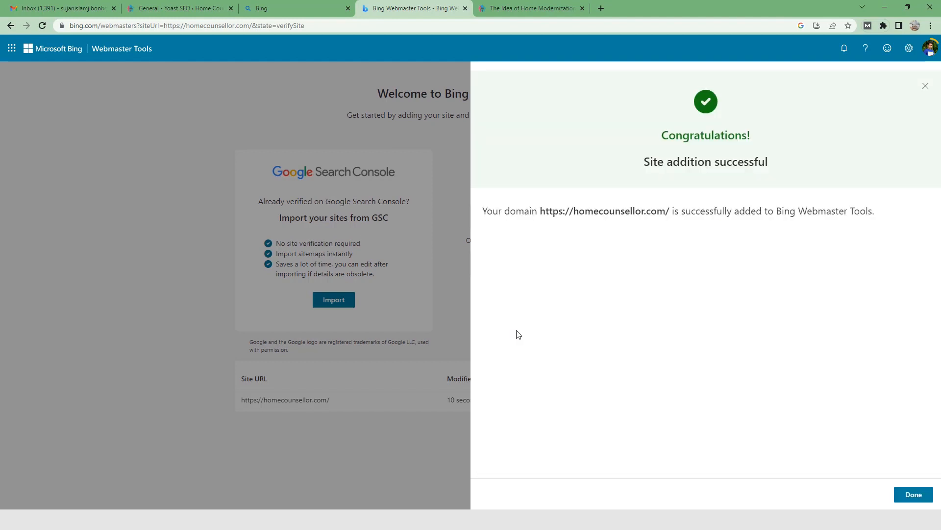
{"action": "left_click", "coordinate": [914, 497]}
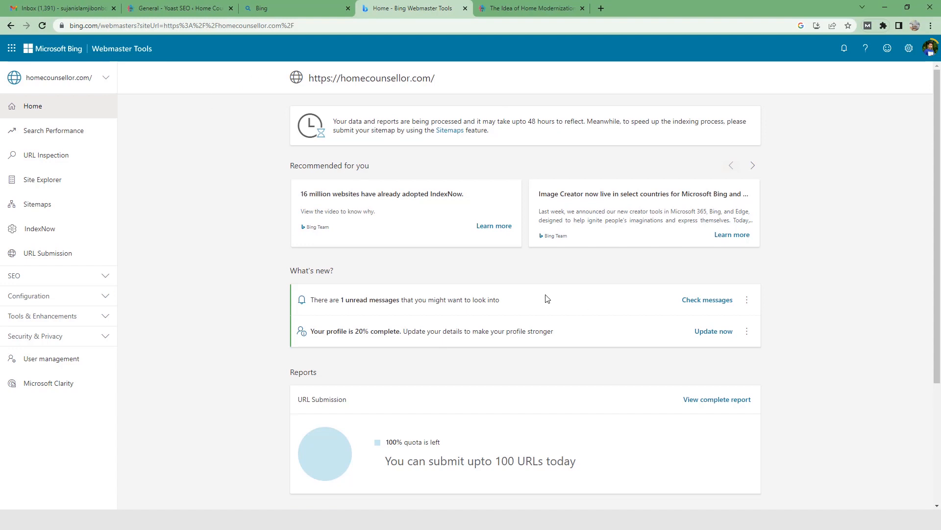
{"action": "left_click", "coordinate": [71, 213]}
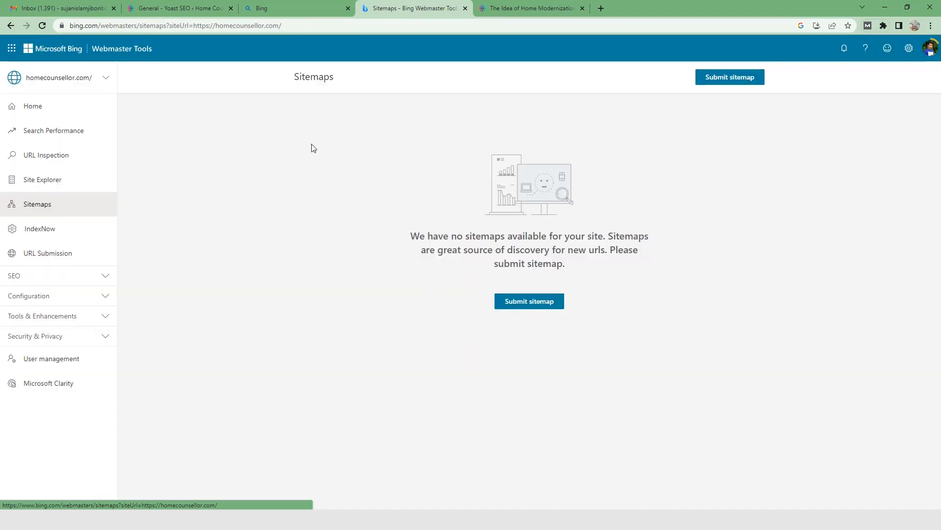
{"action": "left_click", "coordinate": [510, 6]}
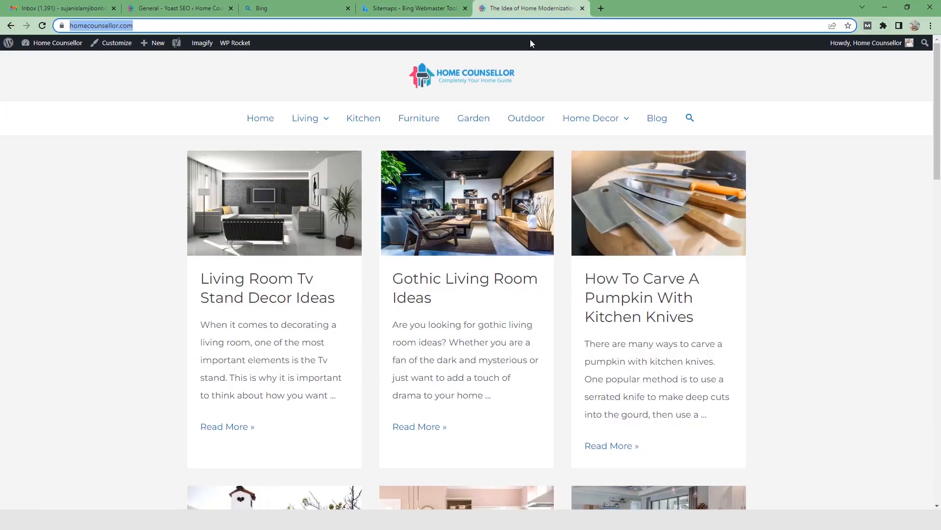
{"action": "left_click", "coordinate": [165, 26]}
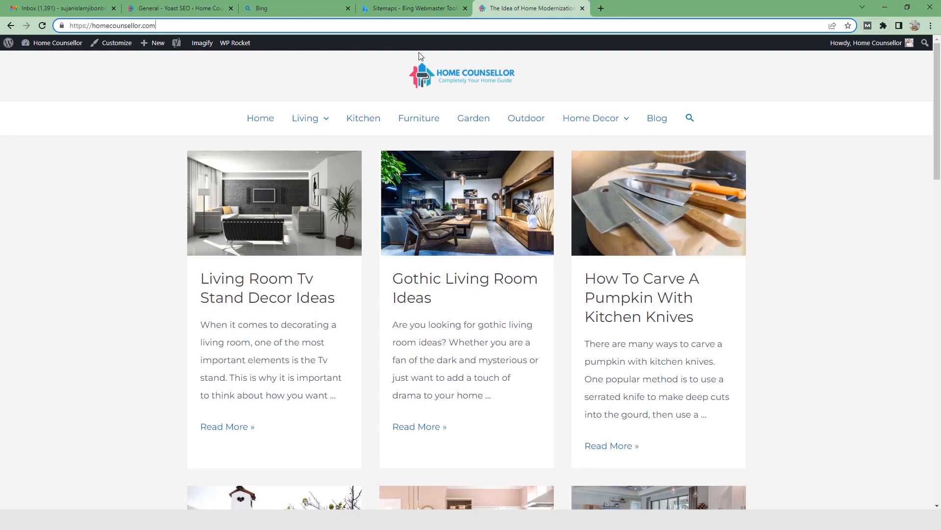
{"action": "type", "text": "/sitemap"}
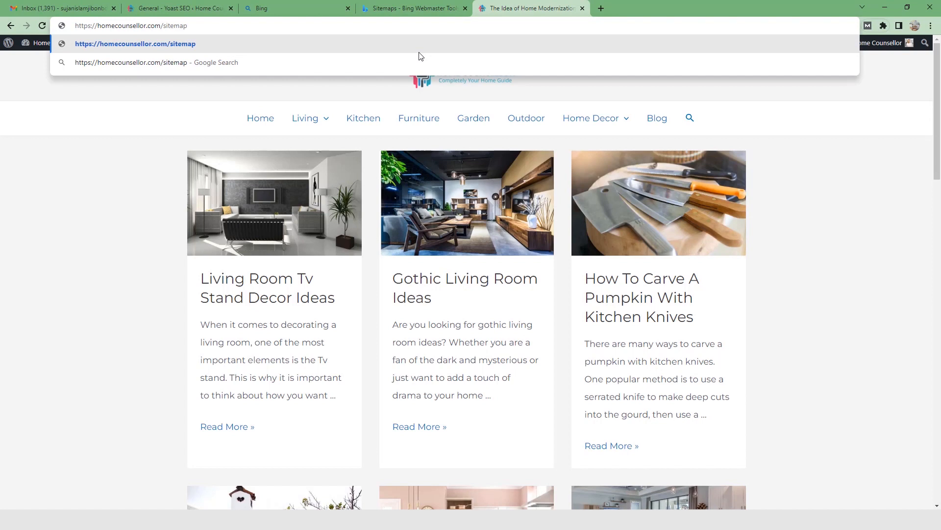
{"action": "type", "text": ".xml"}
{"action": "key", "text": "Return"}
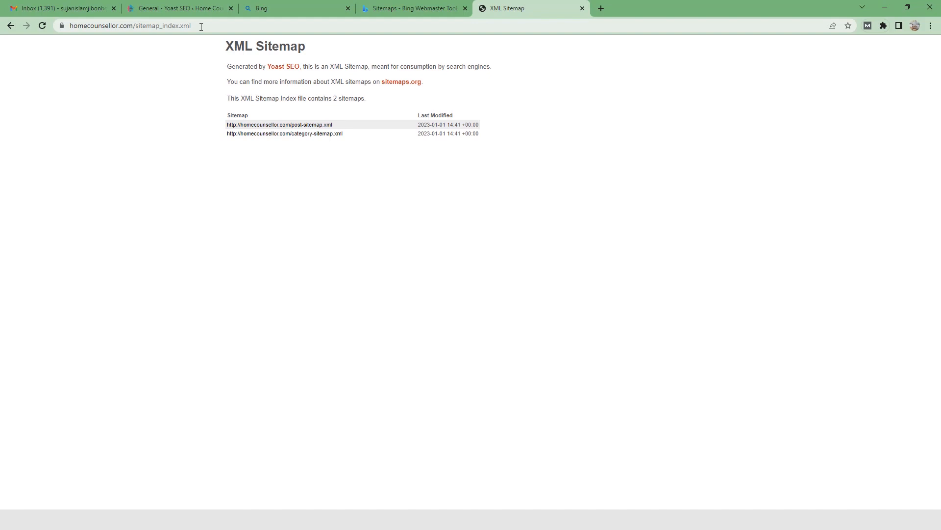
Step: Look through the URLs in the post-sitemap.xml sitemap, and return to the sitemap index
{"action": "left_click", "coordinate": [299, 126]}
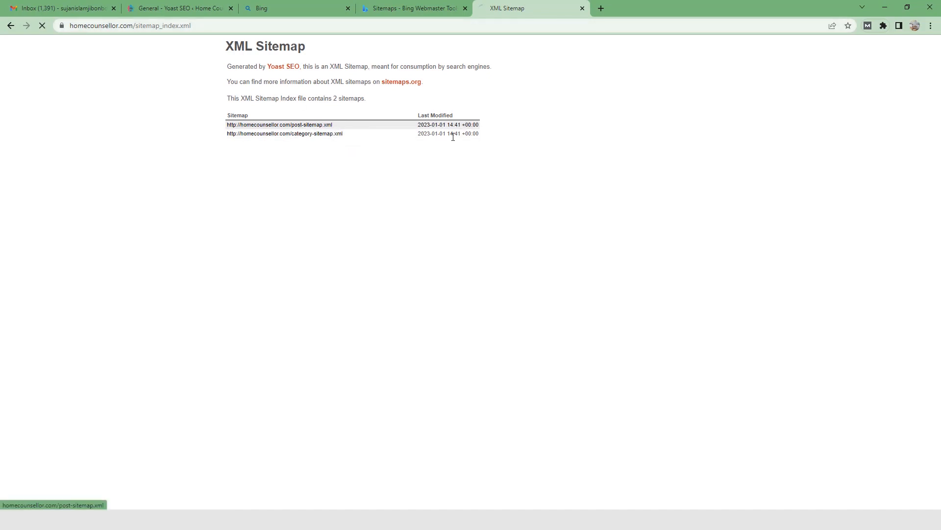
{"action": "scroll", "coordinate": [528, 417], "scroll_direction": "down", "scroll_amount": 8}
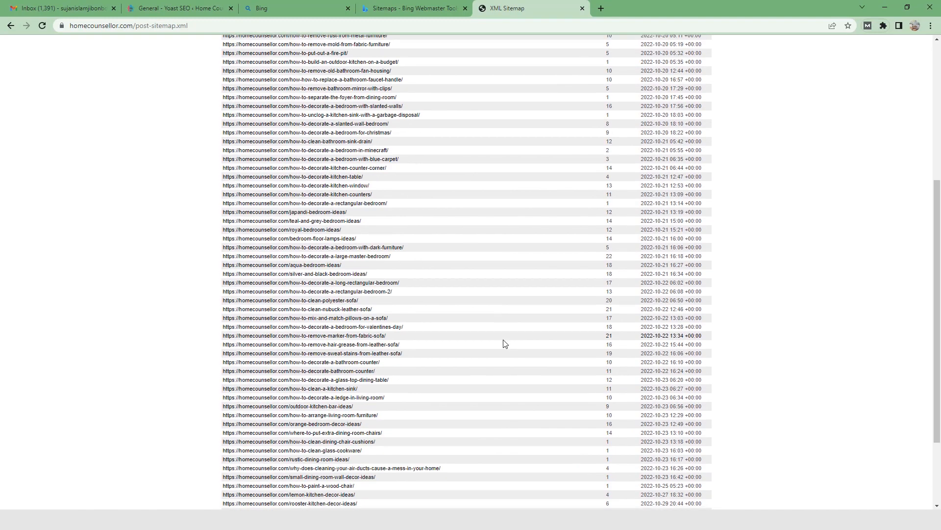
{"action": "scroll", "coordinate": [584, 443], "scroll_direction": "up", "scroll_amount": 10}
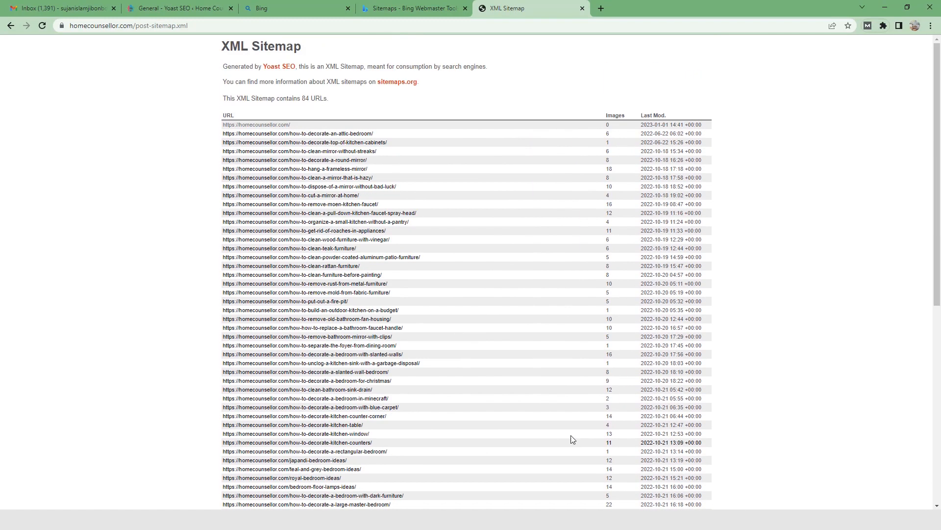
{"action": "left_click", "coordinate": [12, 26]}
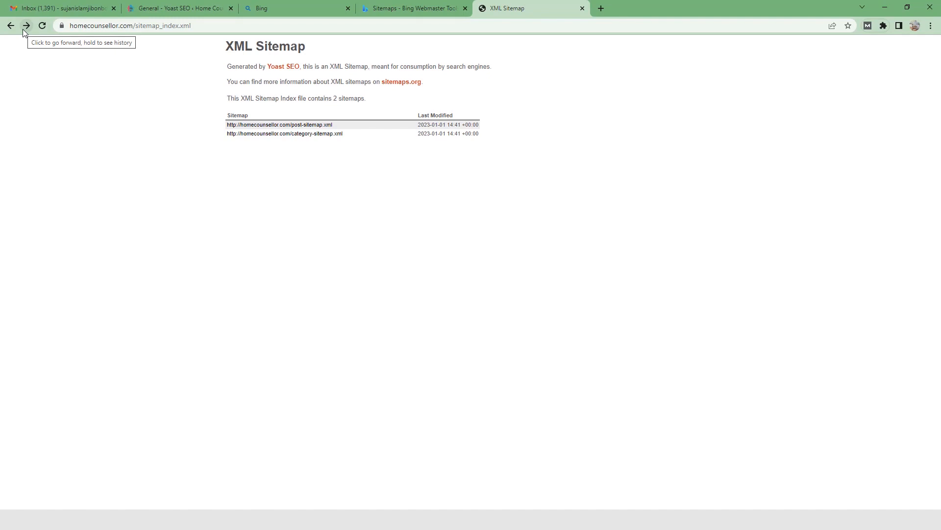
{"action": "key", "text": "ctrl+l"}
{"action": "key", "text": "ctrl+c"}
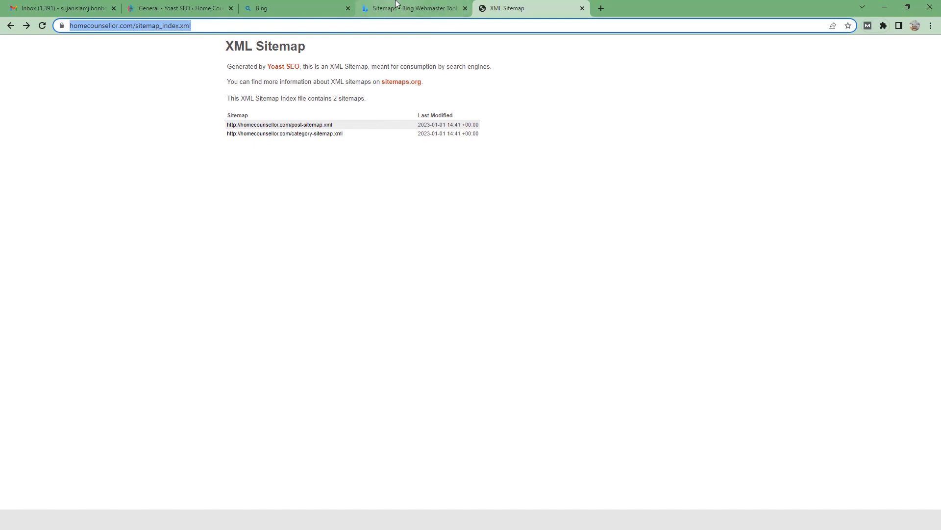
{"action": "left_click", "coordinate": [321, 9]}
{"action": "left_click", "coordinate": [407, 8]}
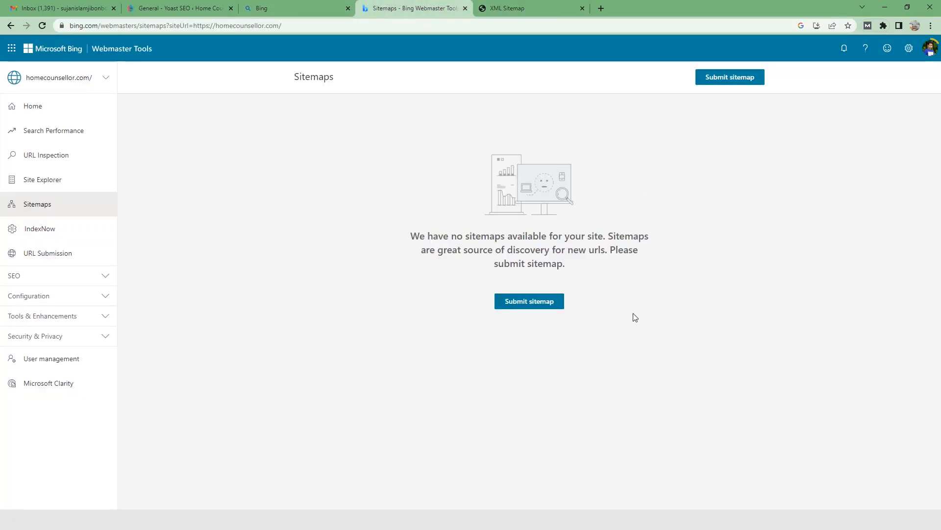
{"action": "left_click", "coordinate": [548, 309]}
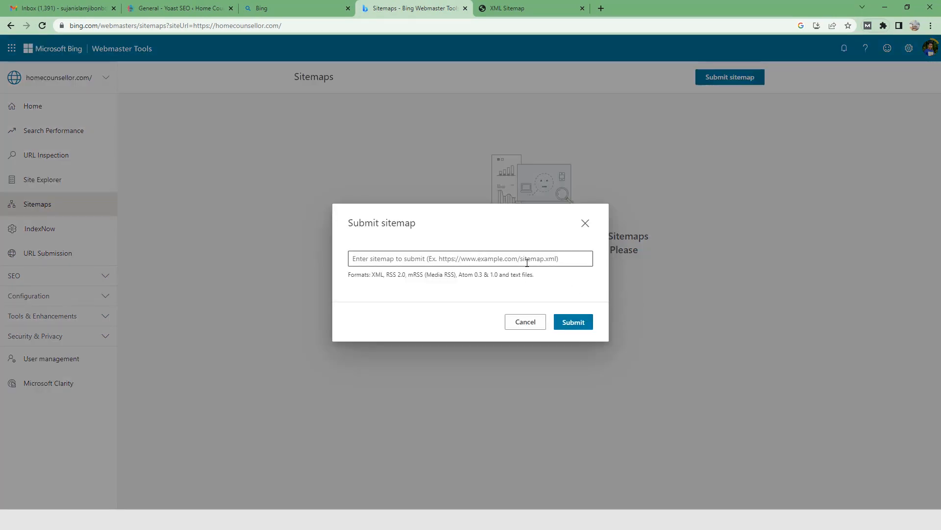
{"action": "left_click", "coordinate": [562, 261]}
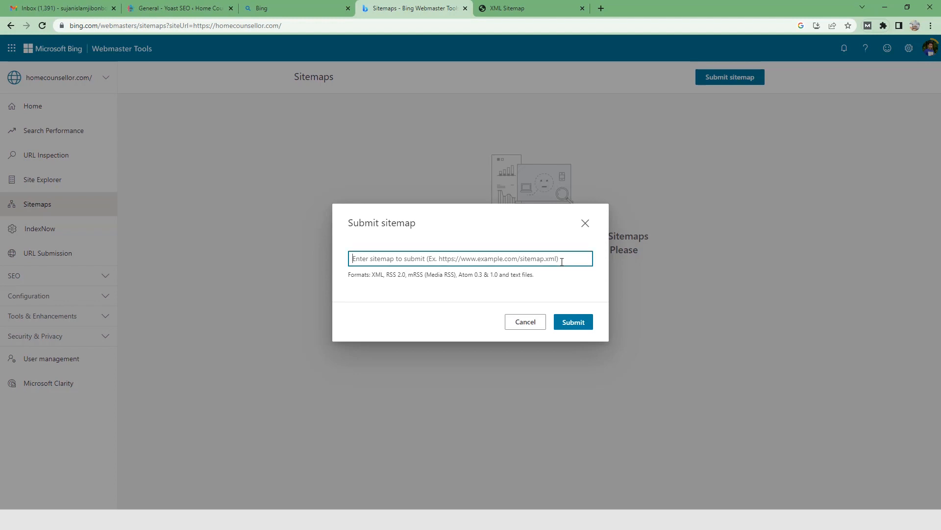
{"action": "key", "text": "ctrl+v"}
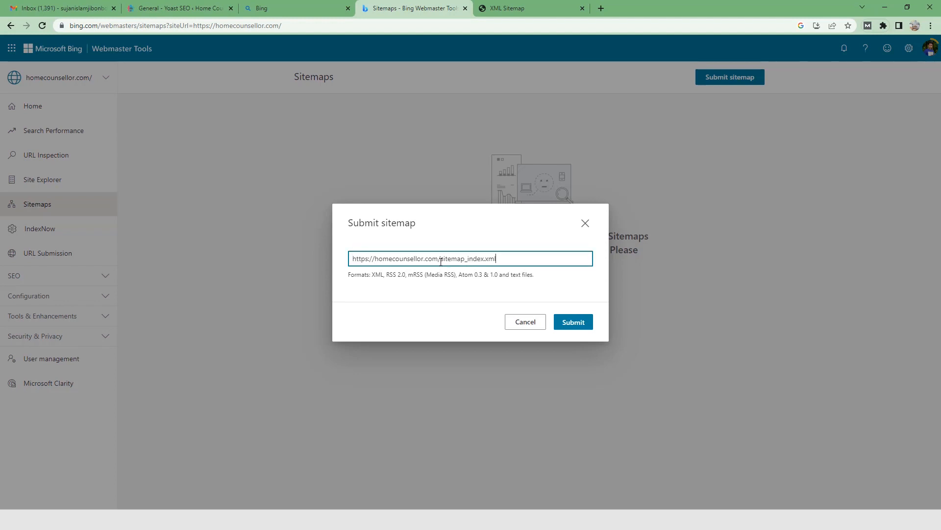
{"action": "left_click_drag", "start_coordinate": [441, 262], "coordinate": [337, 264]}
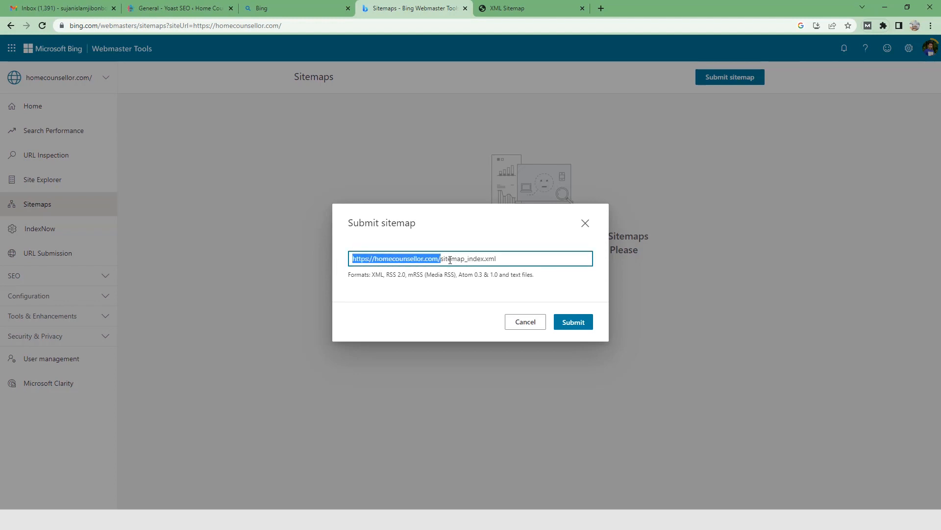
{"action": "left_click_drag", "start_coordinate": [443, 261], "coordinate": [540, 260]}
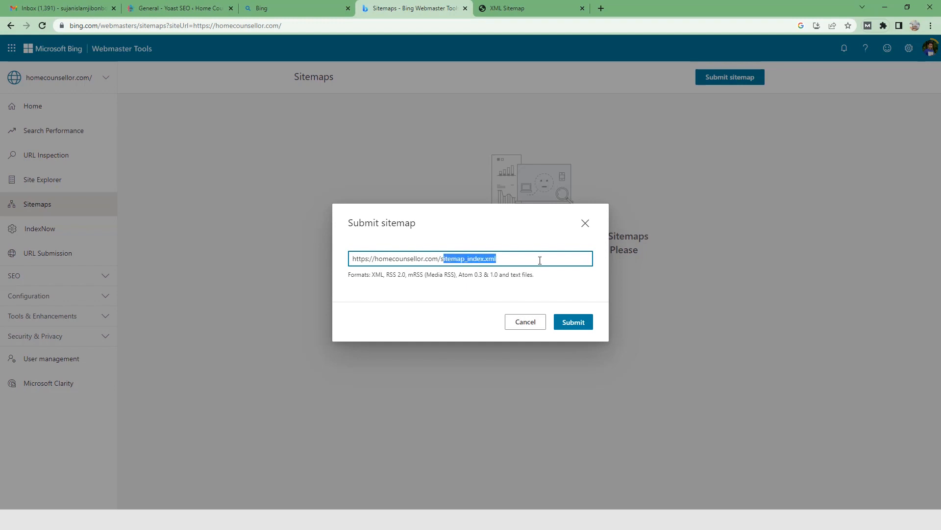
{"action": "left_click", "coordinate": [540, 260]}
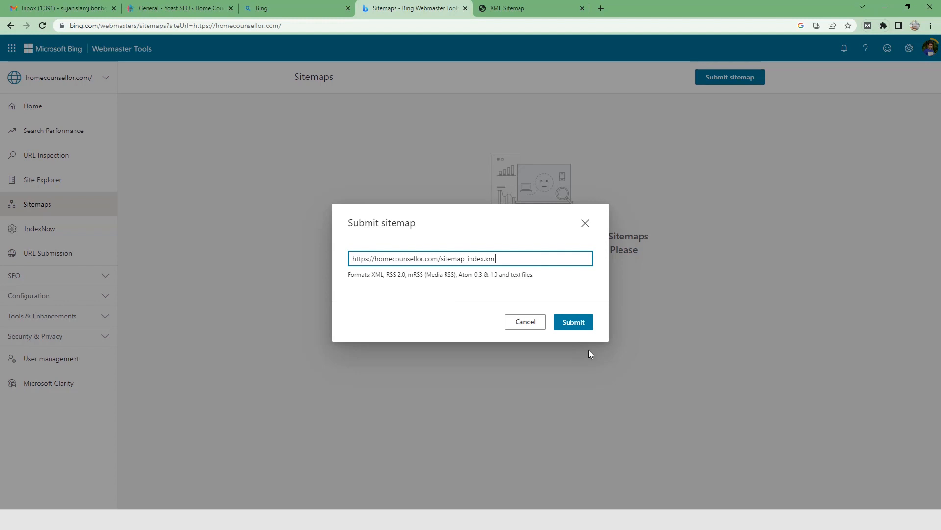
{"action": "left_click", "coordinate": [579, 325]}
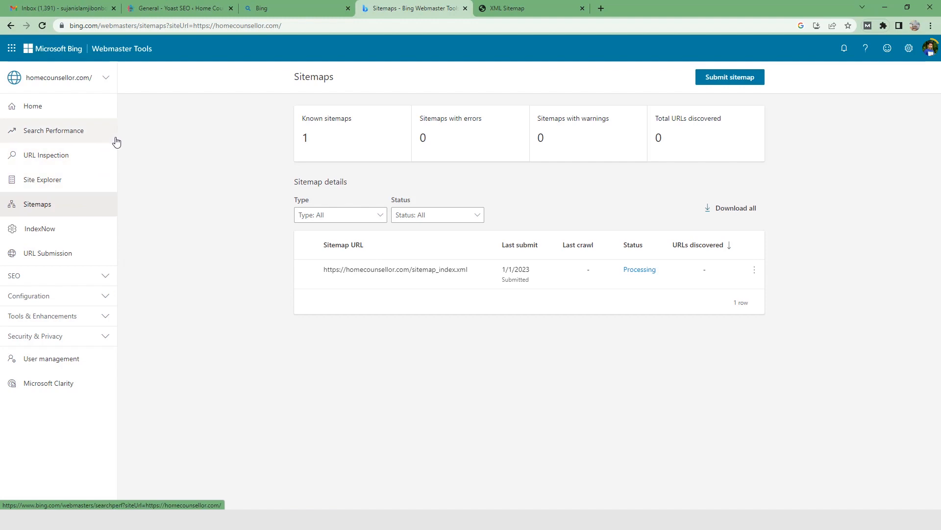
Step: View the site's Search Performance report, and open URL Inspection
{"action": "left_click", "coordinate": [113, 138]}
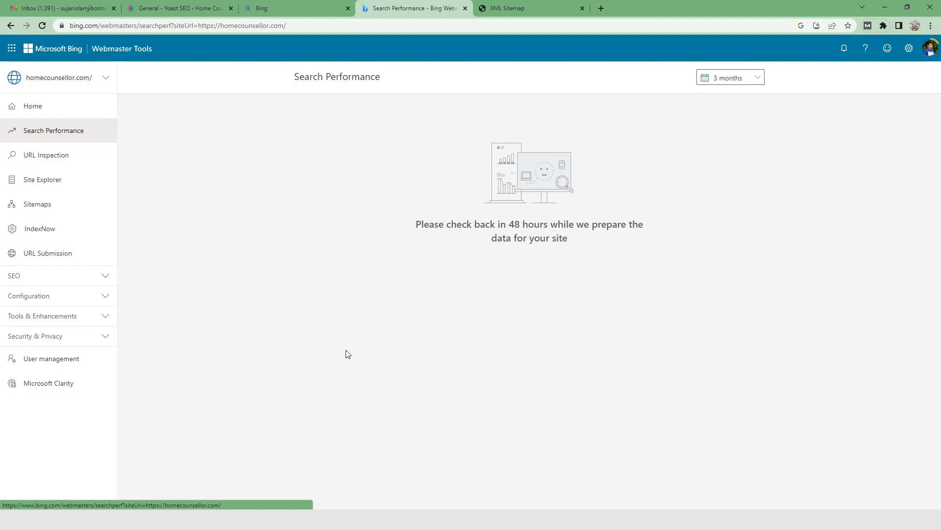
{"action": "left_click", "coordinate": [106, 157]}
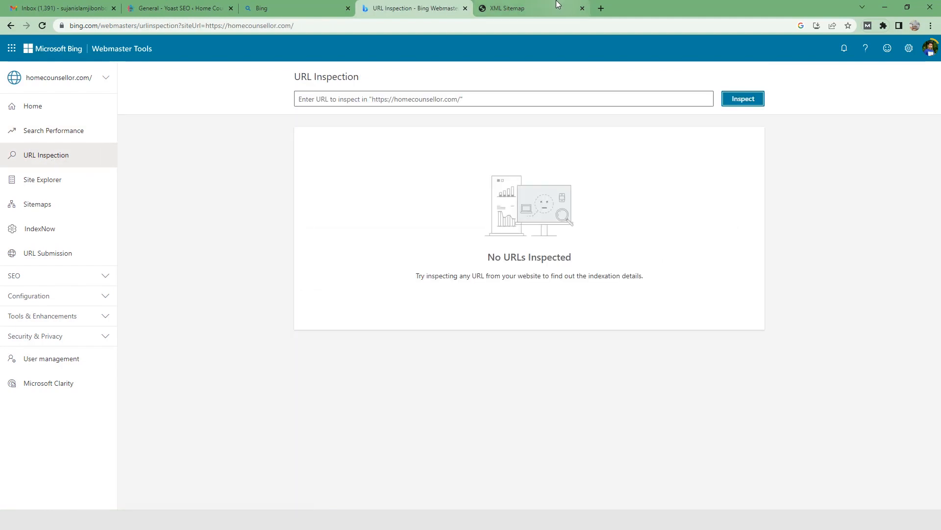
Step: On the homecounsellor.com website, open the Living Room Tv Stand Decor Ideas post from the home page and copy its URL
{"action": "left_click", "coordinate": [512, 6]}
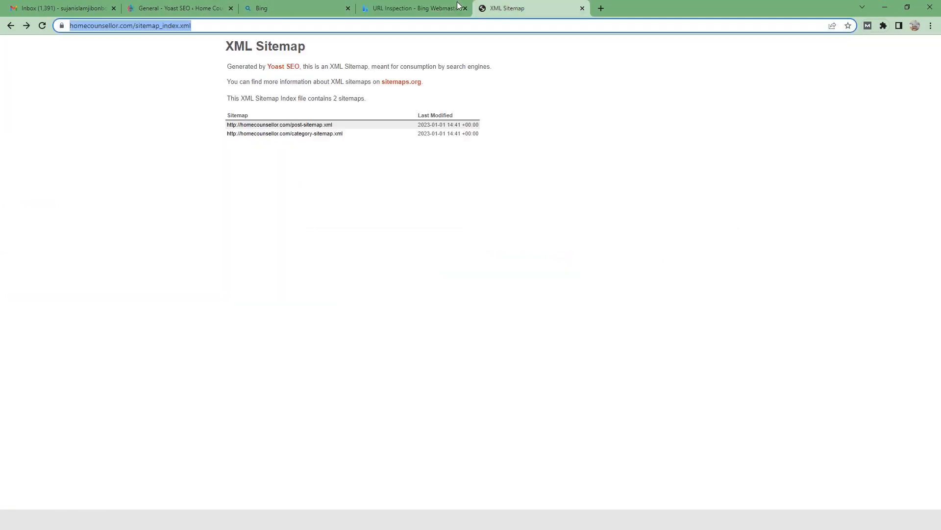
{"action": "left_click", "coordinate": [147, 25]}
{"action": "left_click_drag", "start_coordinate": [155, 27], "coordinate": [322, 27]}
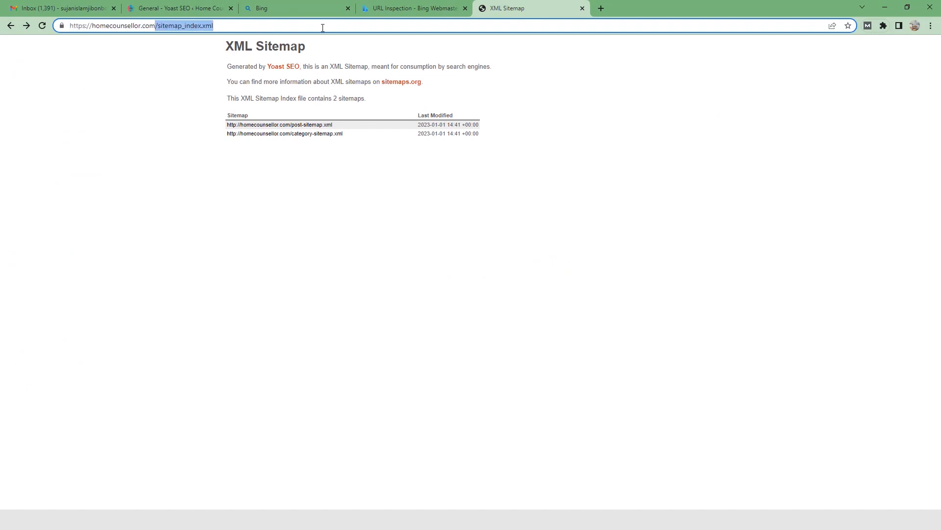
{"action": "key", "text": "BackSpace"}
{"action": "key", "text": "Return"}
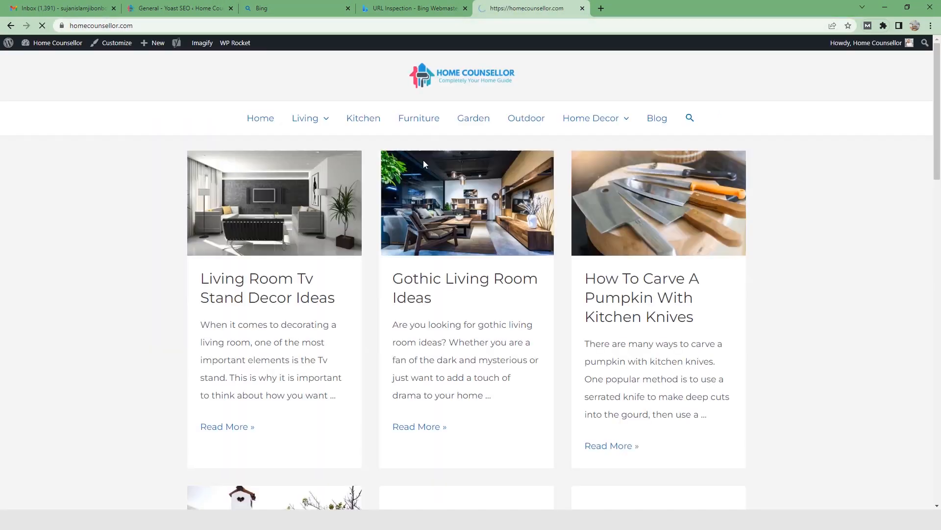
{"action": "left_click", "coordinate": [300, 271]}
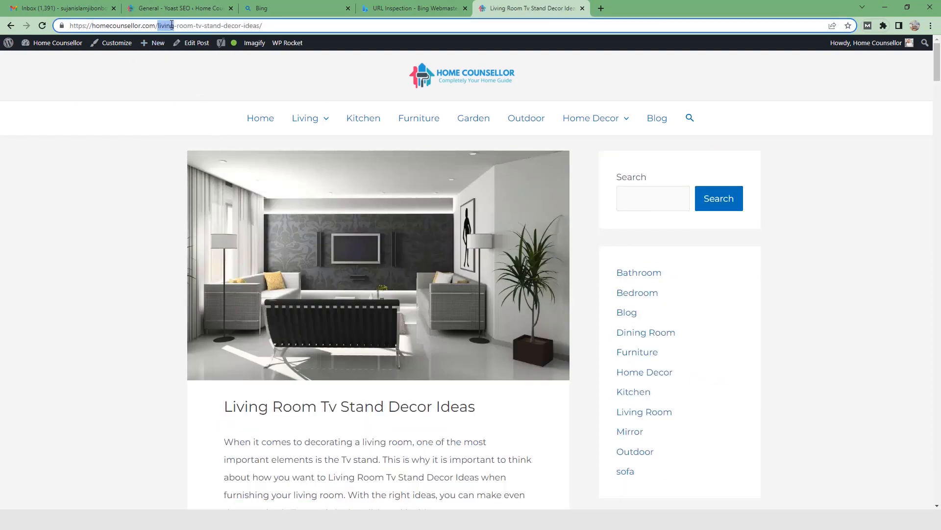
{"action": "left_click", "coordinate": [173, 28]}
{"action": "right_click", "coordinate": [173, 28]}
{"action": "left_click", "coordinate": [201, 91]}
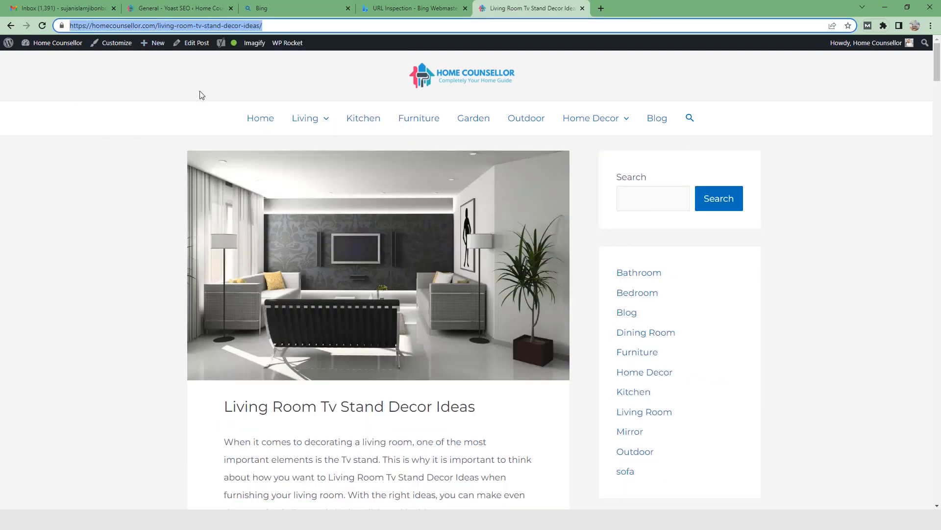
{"action": "left_click", "coordinate": [388, 5]}
{"action": "left_click", "coordinate": [356, 99]}
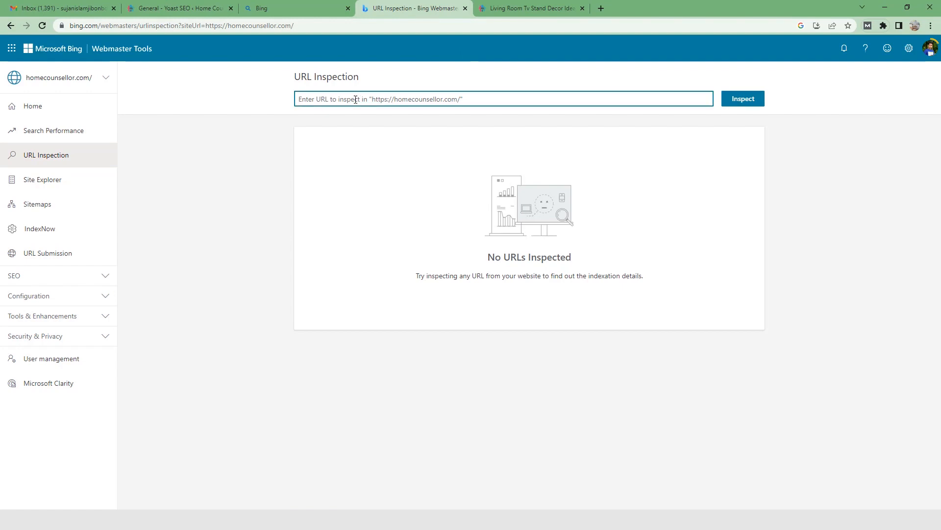
{"action": "key", "text": "ctrl+v"}
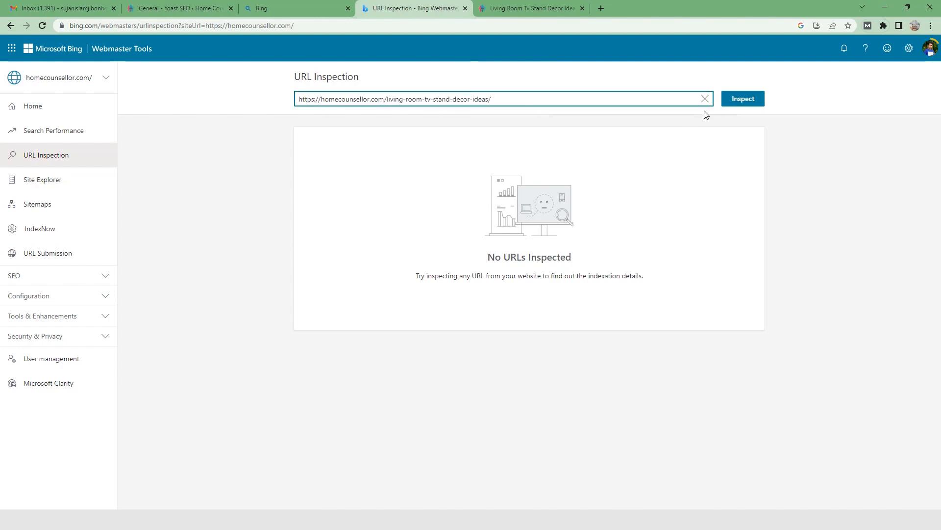
{"action": "left_click", "coordinate": [740, 104]}
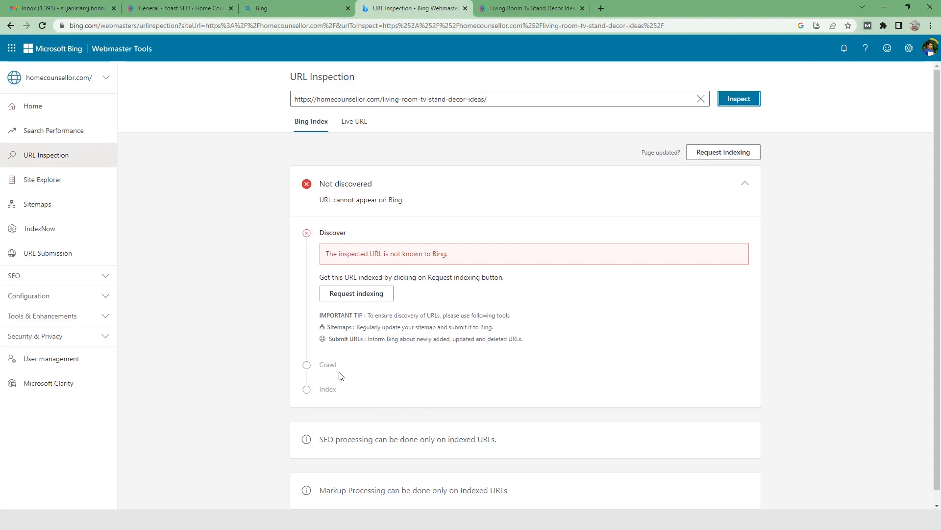
{"action": "left_click_drag", "start_coordinate": [345, 391], "coordinate": [314, 394]}
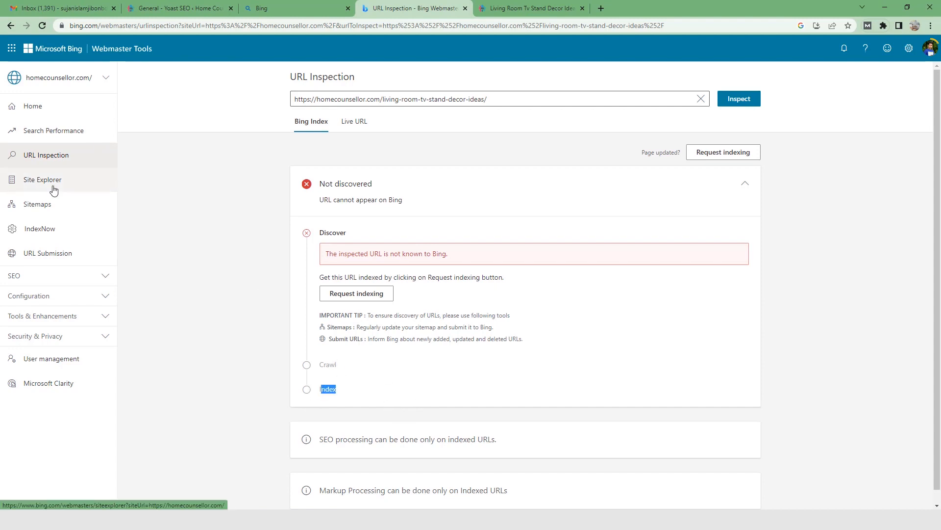
Step: Return to the Sitemaps page and reload it to check the status of the submitted sitemap
{"action": "left_click", "coordinate": [88, 198]}
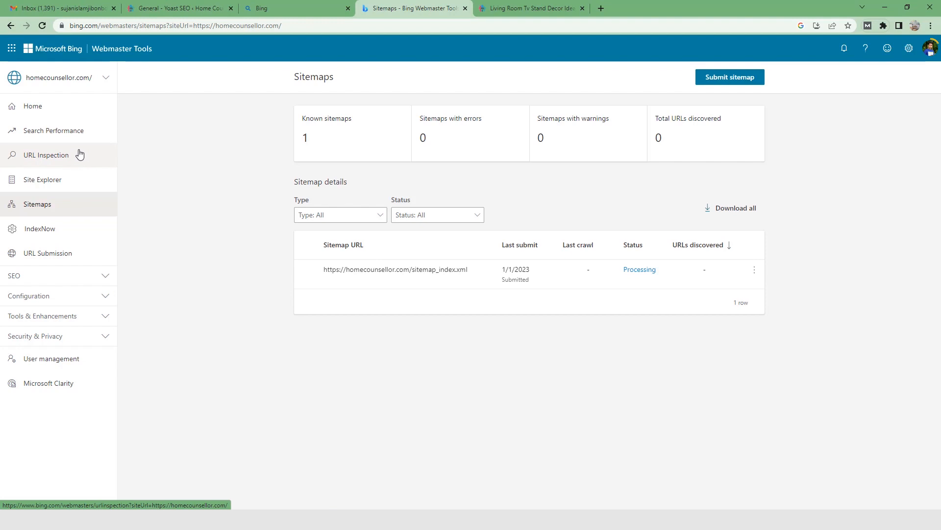
{"action": "left_click", "coordinate": [42, 26]}
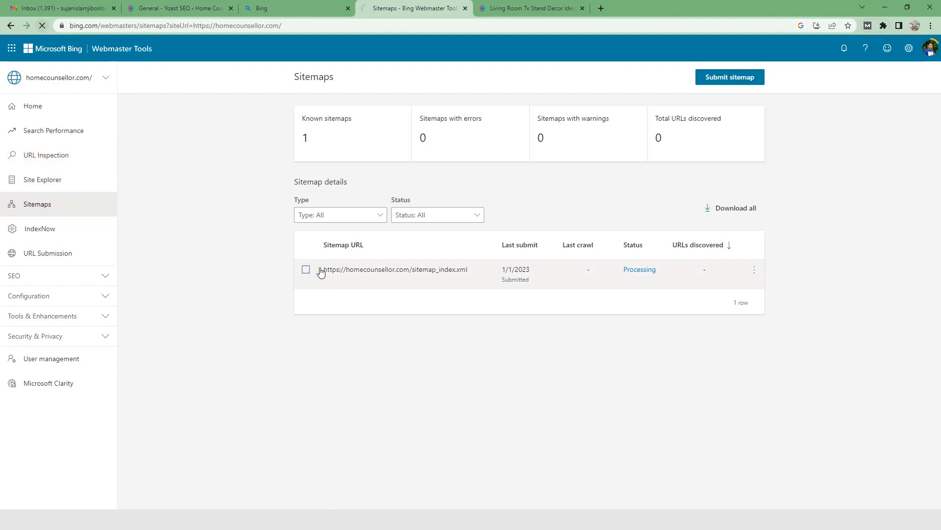